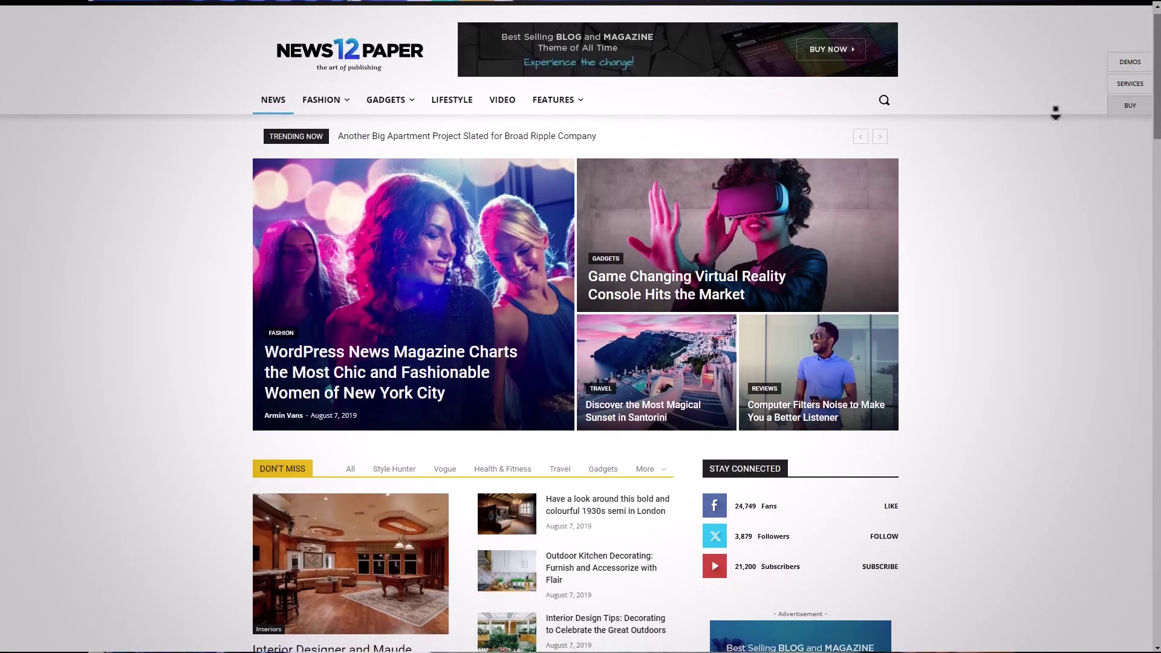
Step: Scroll the Newspaper demo homepage past the hero grid, Don't Miss, Lifestyle News and Latest Articles
{"action": "scroll", "coordinate": [1055, 112], "scroll_direction": "down", "scroll_amount": 7}
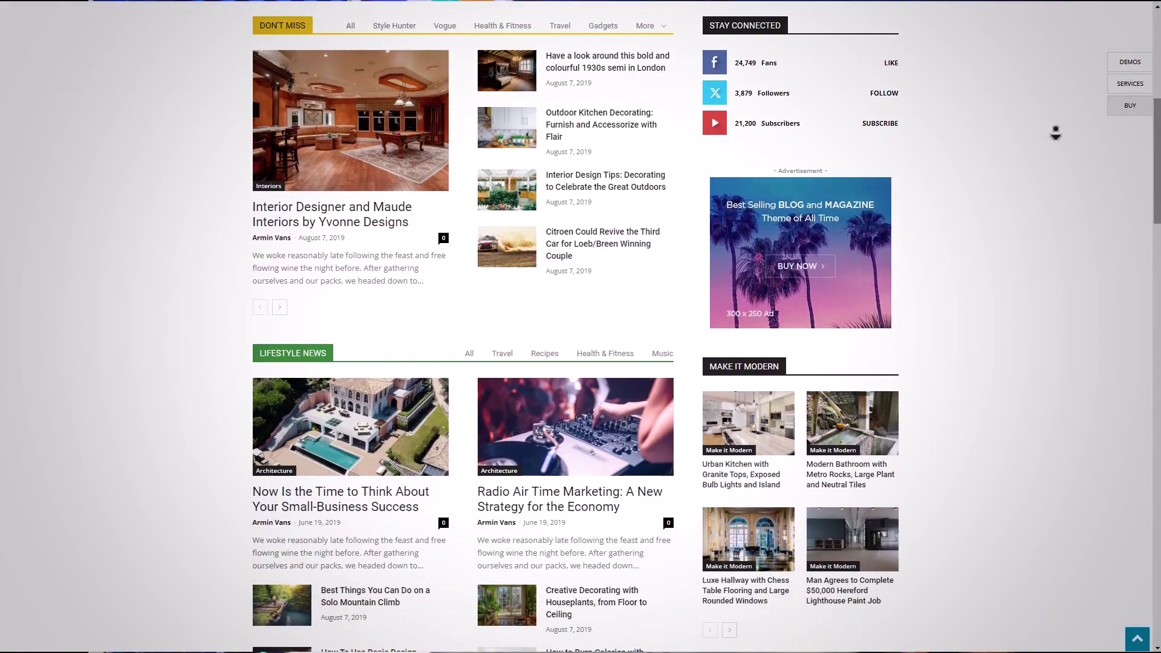
{"action": "scroll", "coordinate": [1055, 133], "scroll_direction": "down", "scroll_amount": 7}
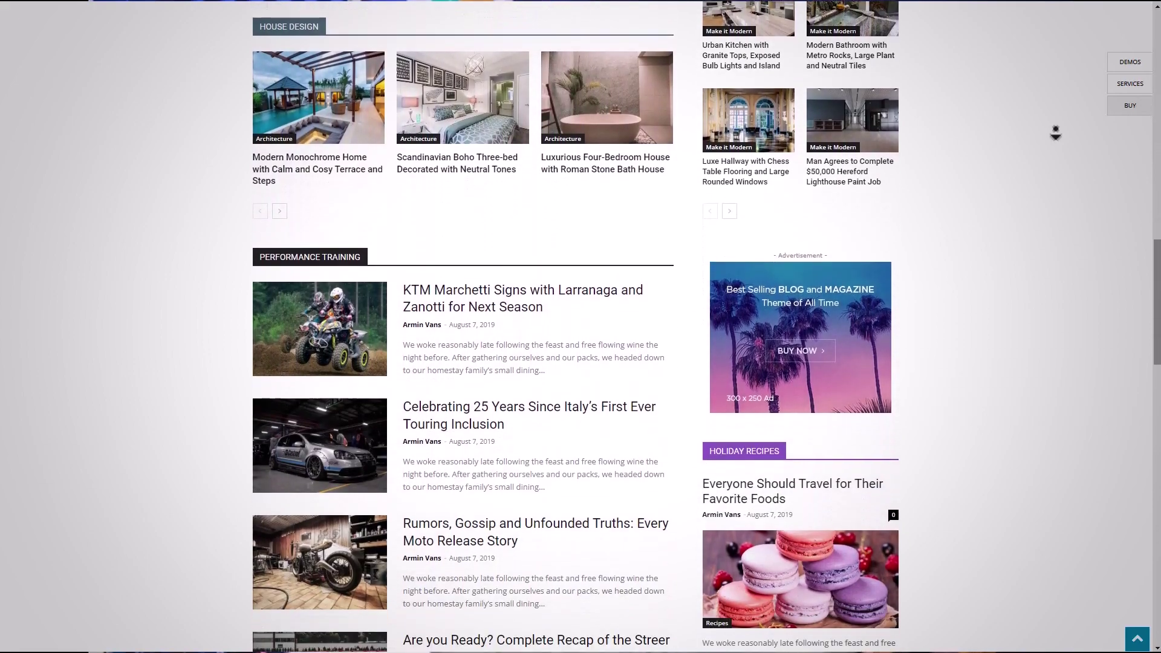
{"action": "scroll", "coordinate": [1055, 132], "scroll_direction": "down", "scroll_amount": 12}
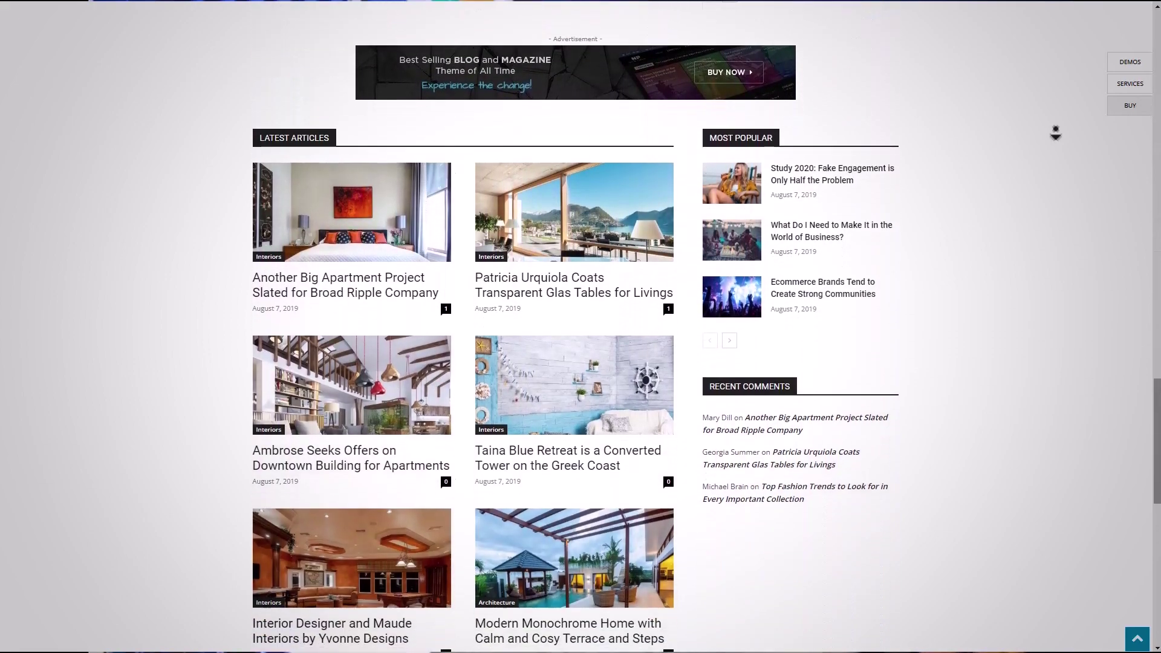
{"action": "scroll", "coordinate": [1055, 133], "scroll_direction": "down", "scroll_amount": 12}
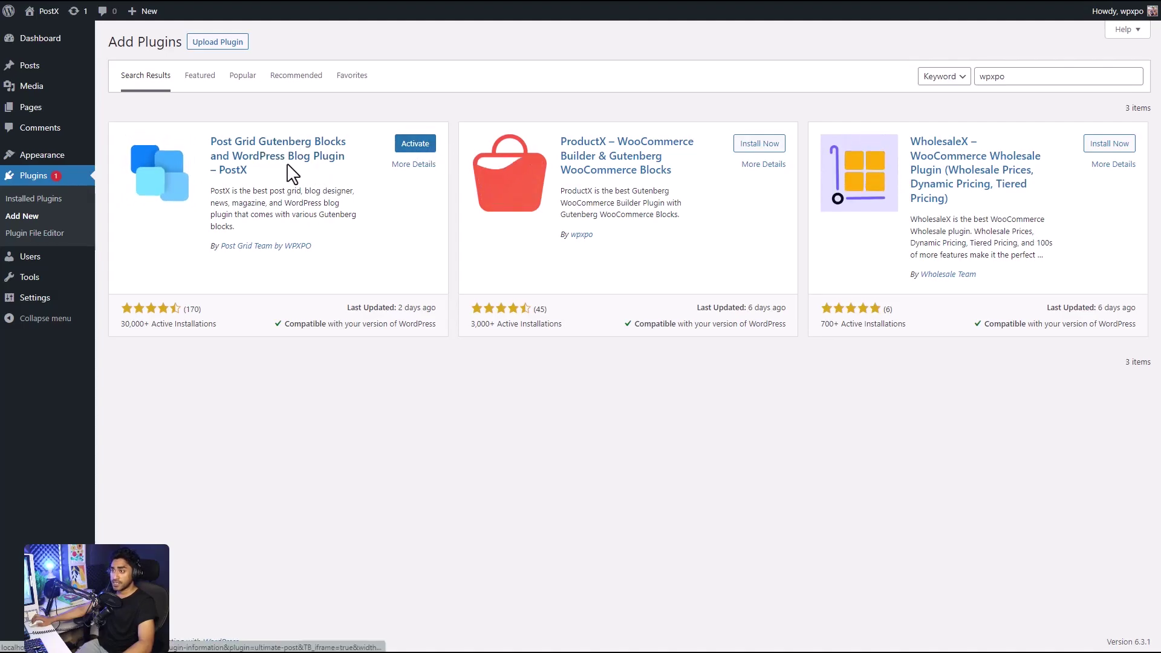
Step: Activate PostX and browse the Front Page templates in its Site Builder
{"action": "left_click", "coordinate": [406, 152]}
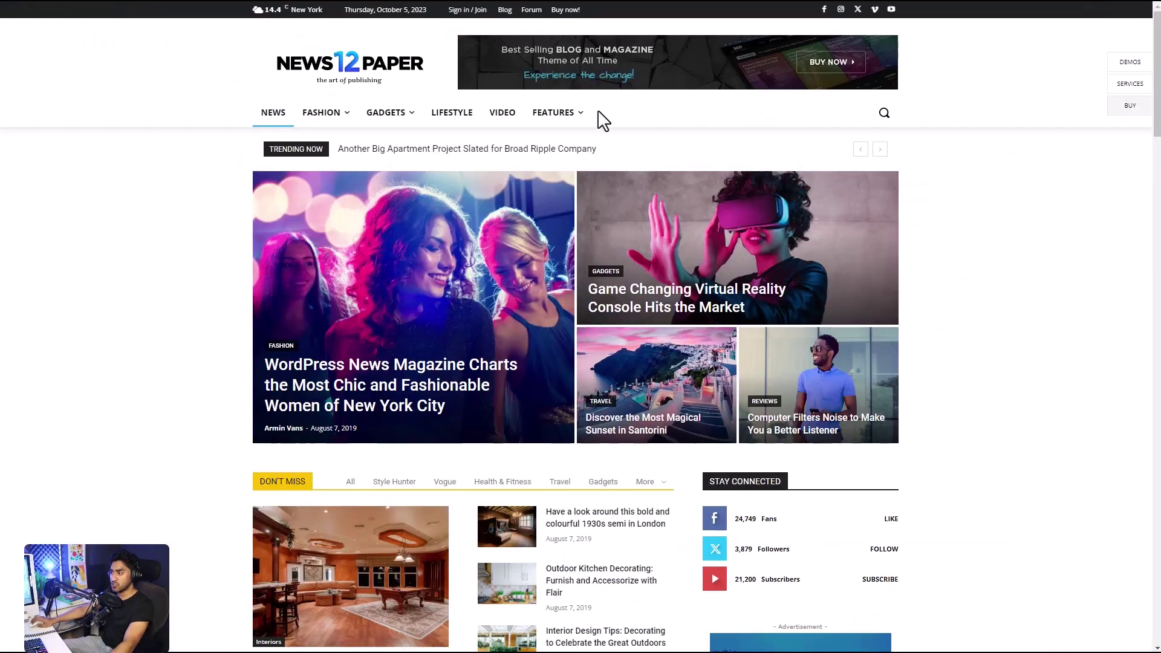
{"action": "scroll", "coordinate": [598, 126], "scroll_direction": "down", "scroll_amount": 8}
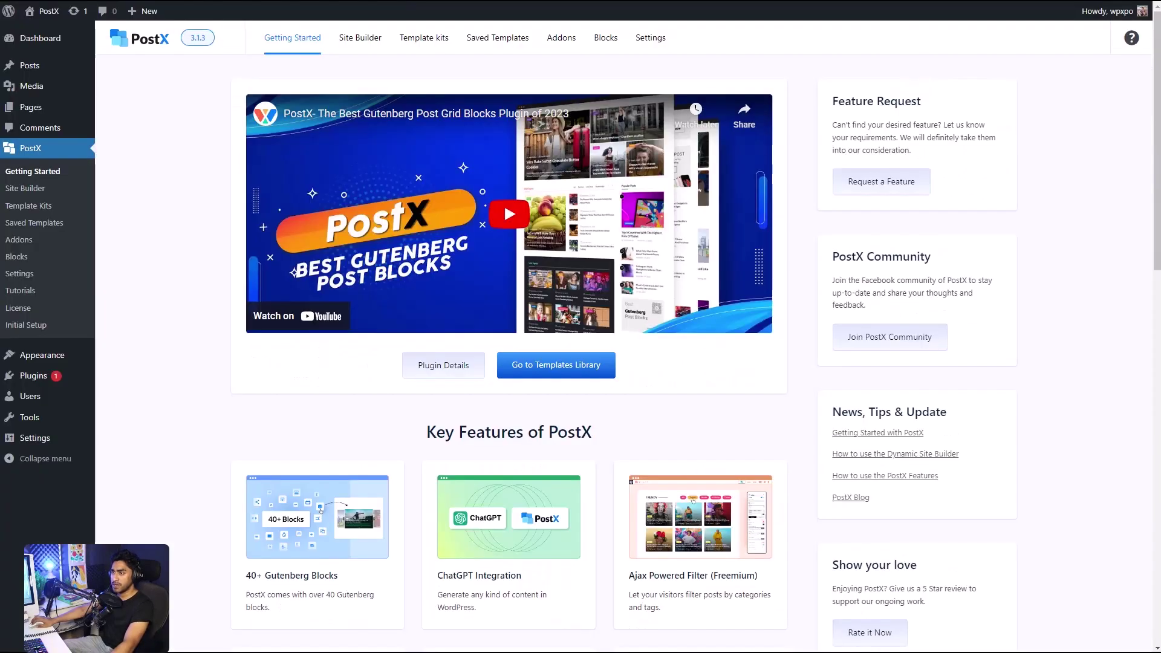
{"action": "mouse_move", "coordinate": [46, 111]}
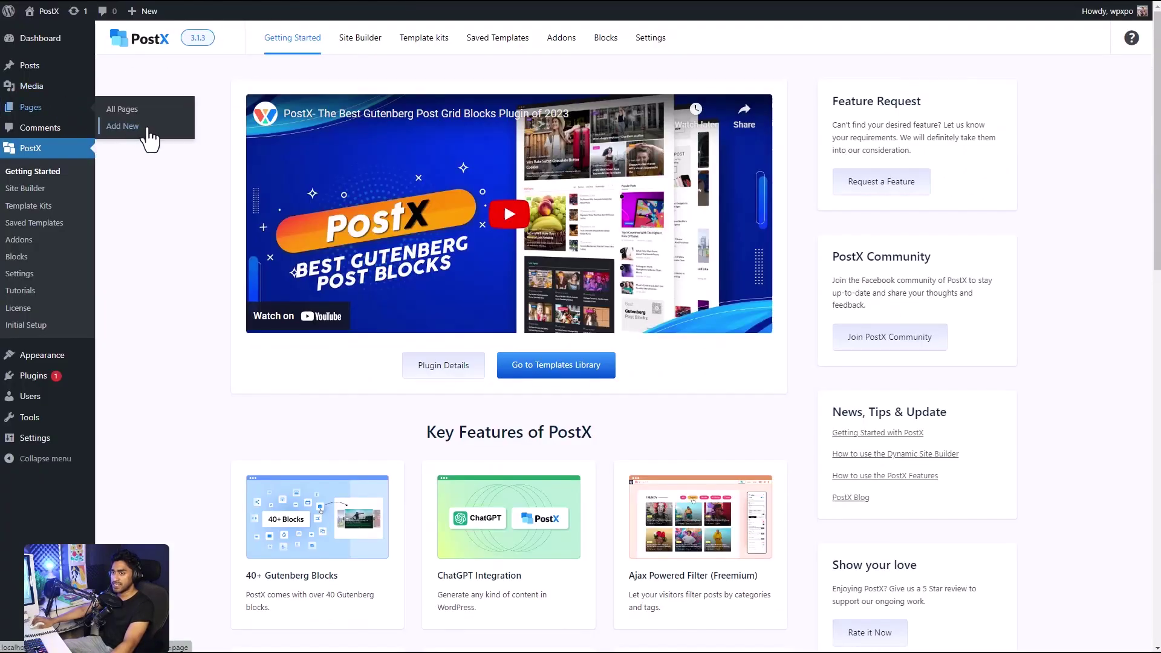
{"action": "left_click", "coordinate": [43, 192]}
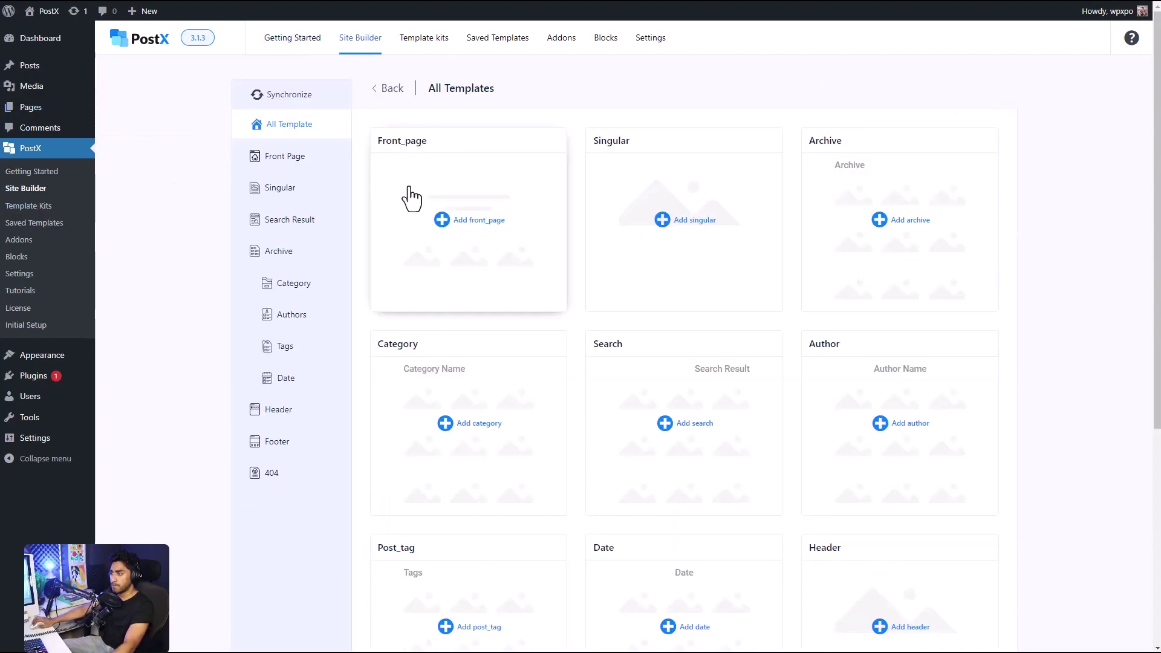
{"action": "left_click", "coordinate": [412, 196]}
{"action": "scroll", "coordinate": [469, 197], "scroll_direction": "down", "scroll_amount": 6}
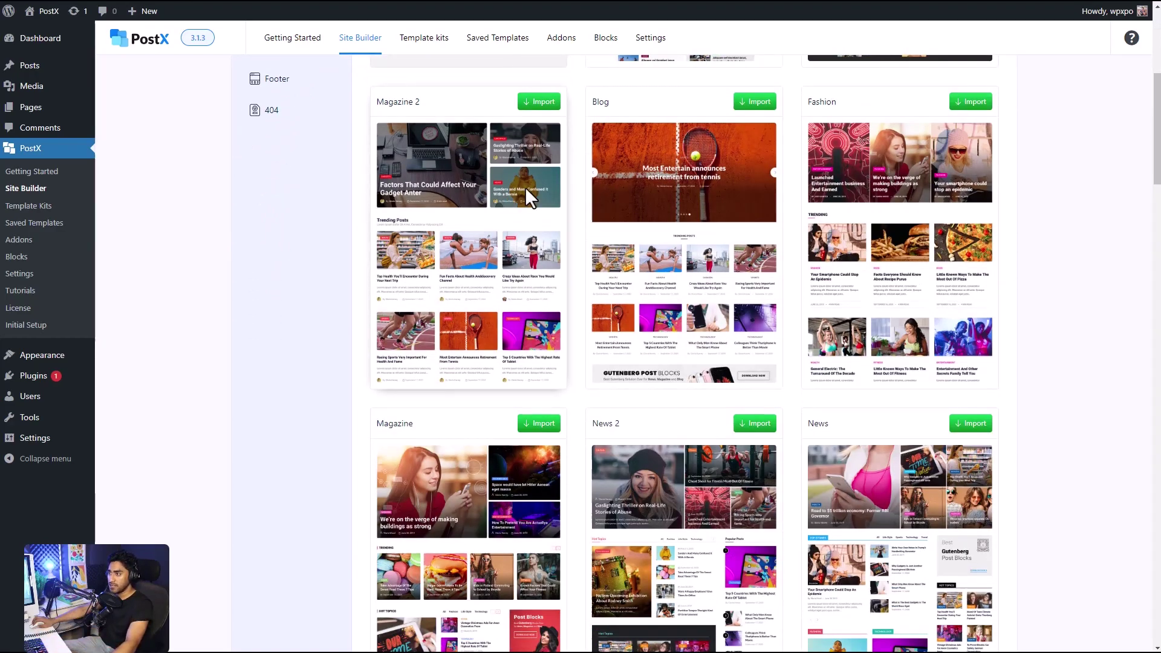
{"action": "scroll", "coordinate": [525, 186], "scroll_direction": "up", "scroll_amount": 4}
{"action": "scroll", "coordinate": [514, 194], "scroll_direction": "up", "scroll_amount": 2}
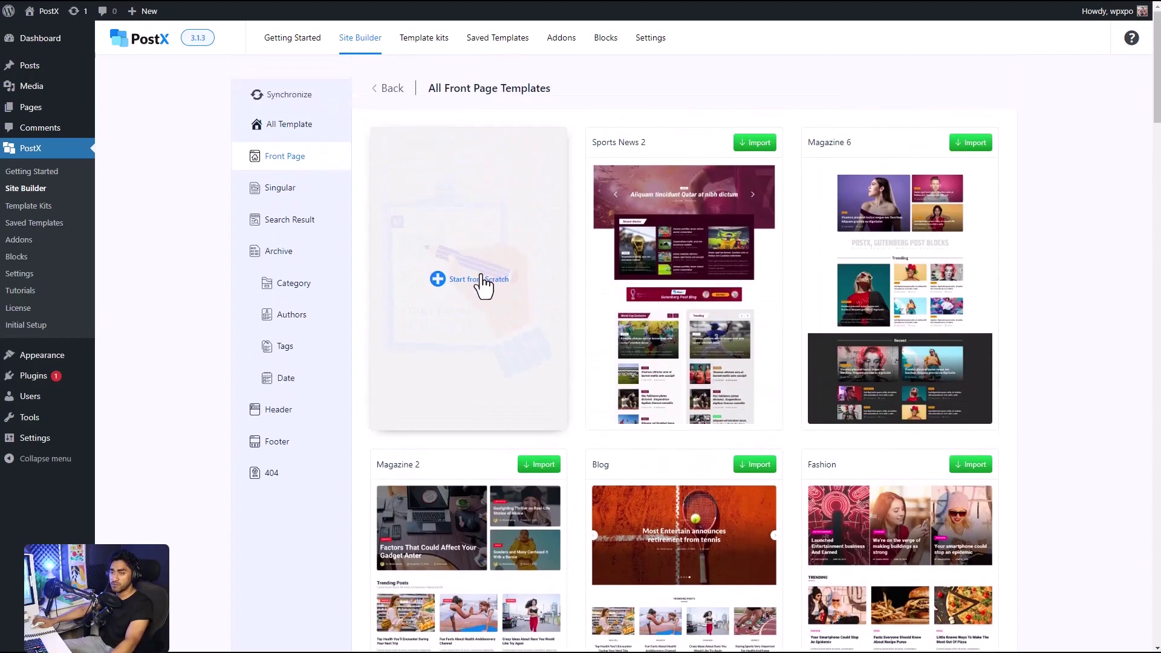
Step: Create a blank Front page Template from scratch and bring up the Newspaper demo for reference
{"action": "left_click", "coordinate": [481, 283]}
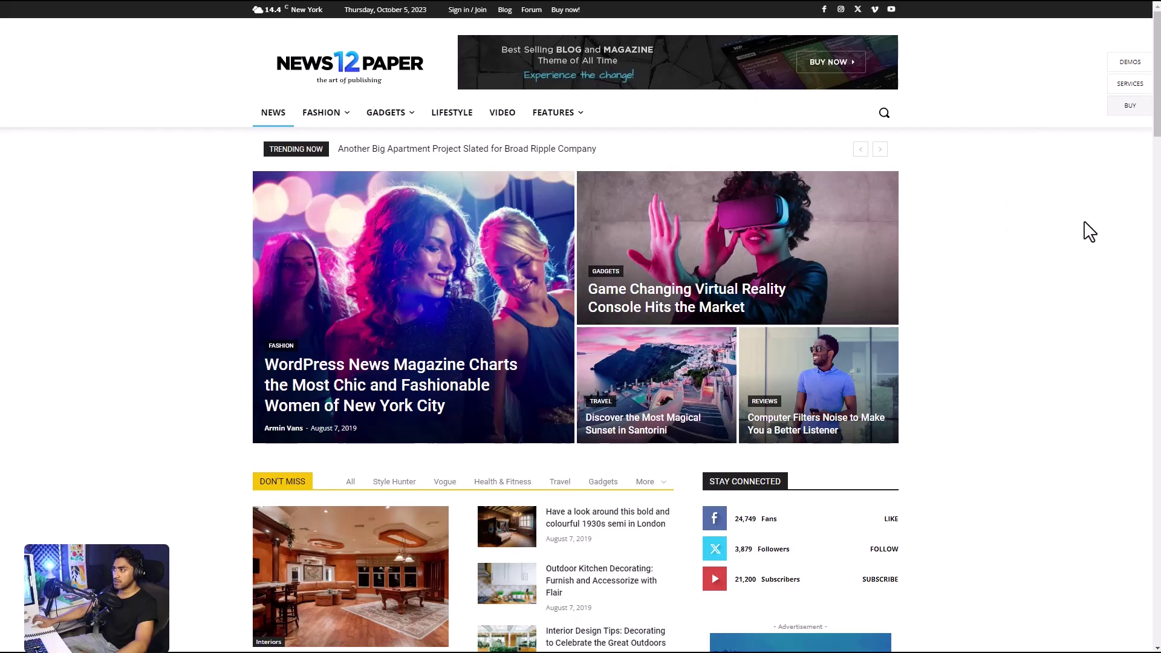
{"action": "left_click_drag", "start_coordinate": [1158, 139], "coordinate": [991, 132]}
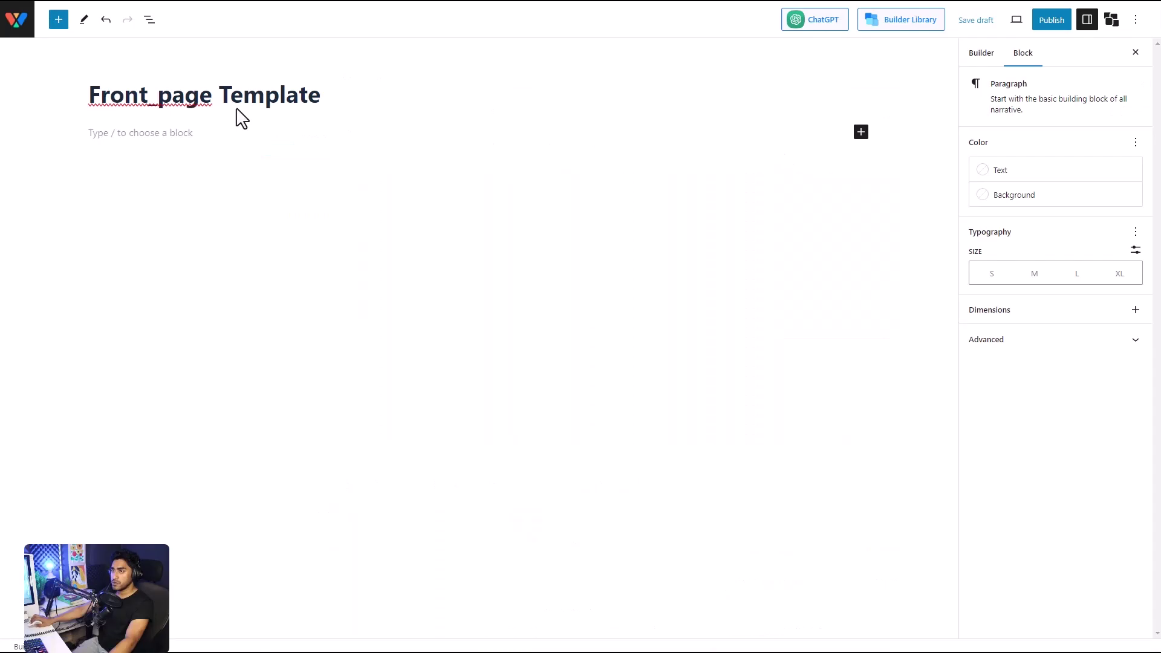
Step: Insert a PostX News Ticker block found by searching 'news' in the inserter
{"action": "left_click", "coordinate": [59, 19]}
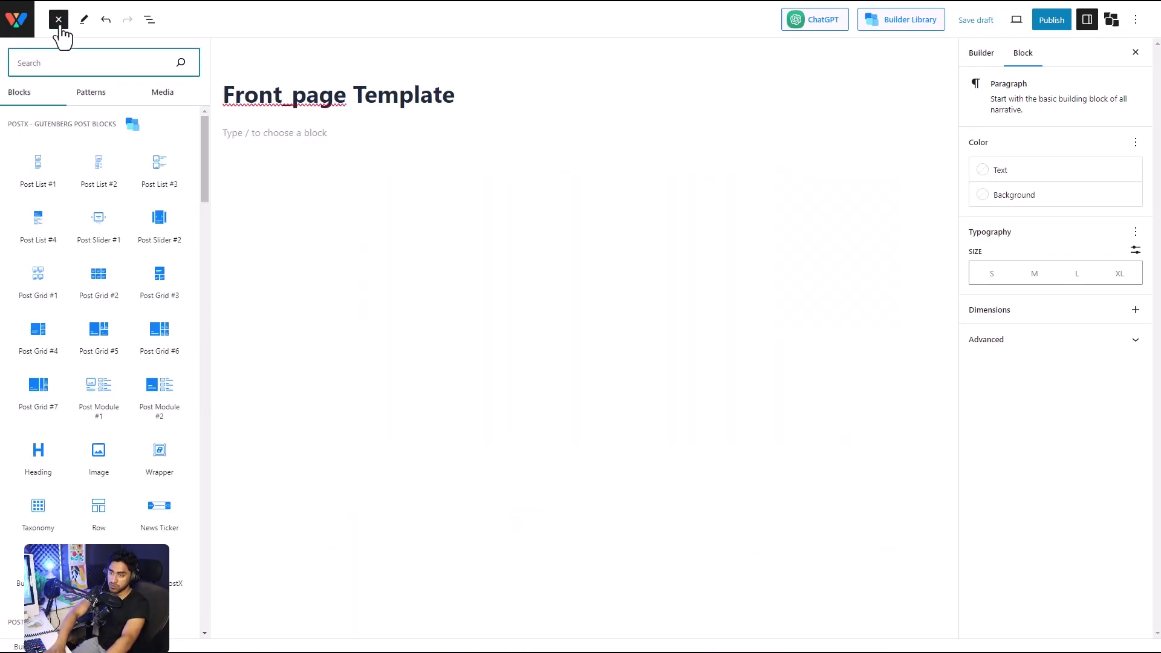
{"action": "type", "text": "news"}
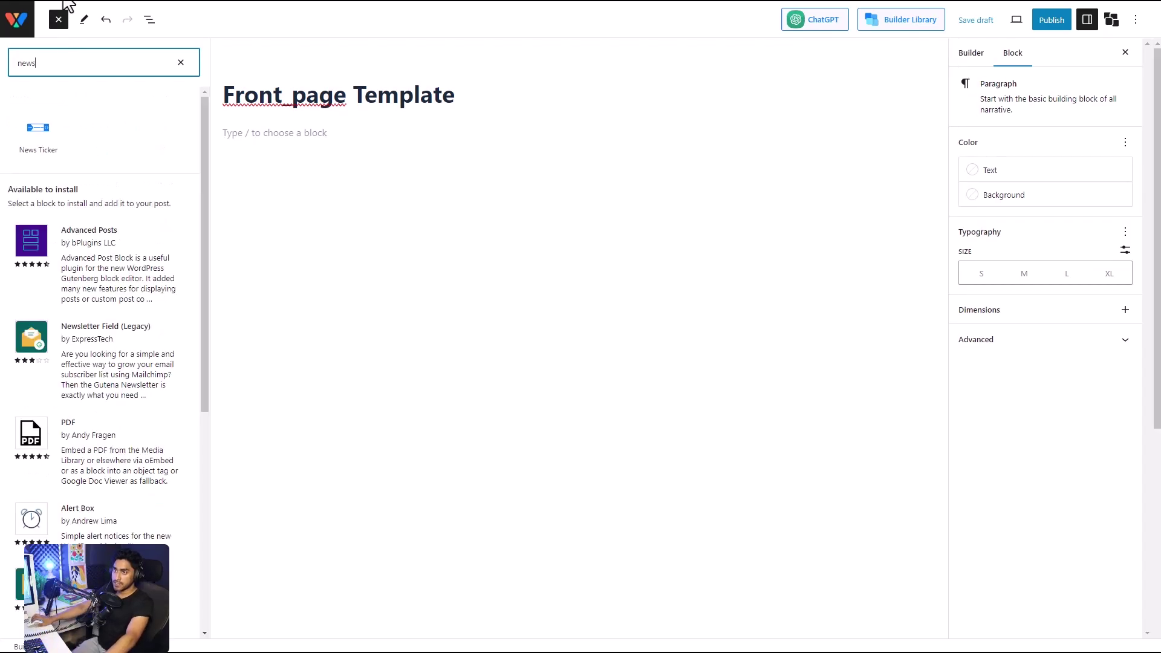
{"action": "left_click", "coordinate": [38, 133]}
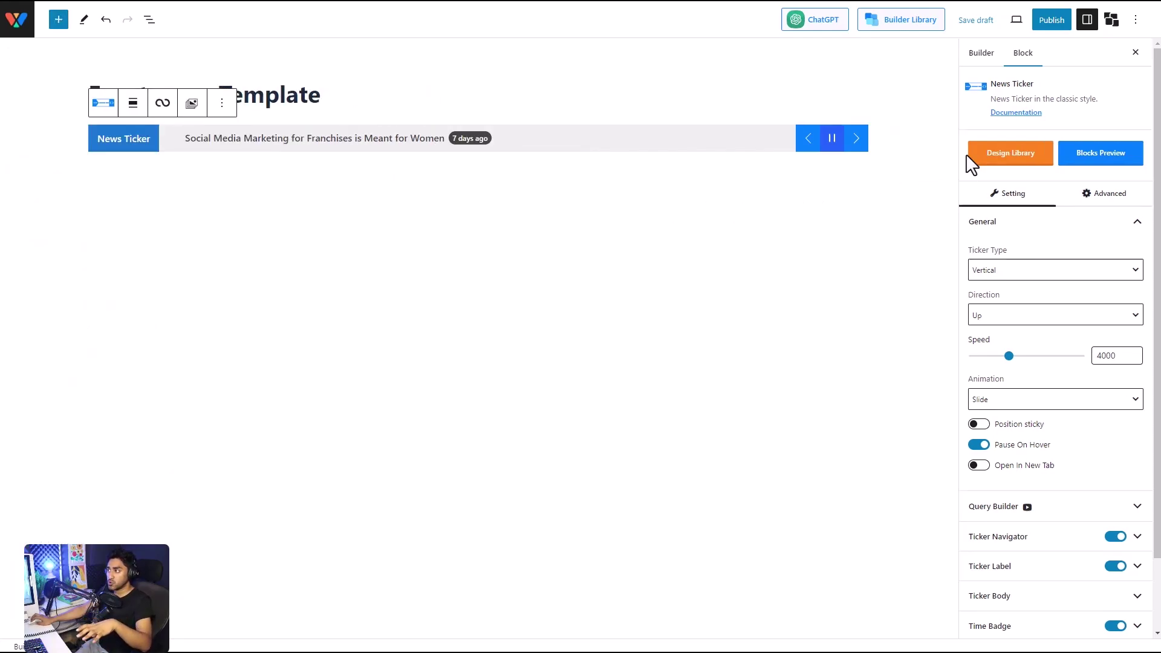
Step: Import the News Ticker #Style 7 design from the block's Design Library
{"action": "left_click", "coordinate": [998, 161]}
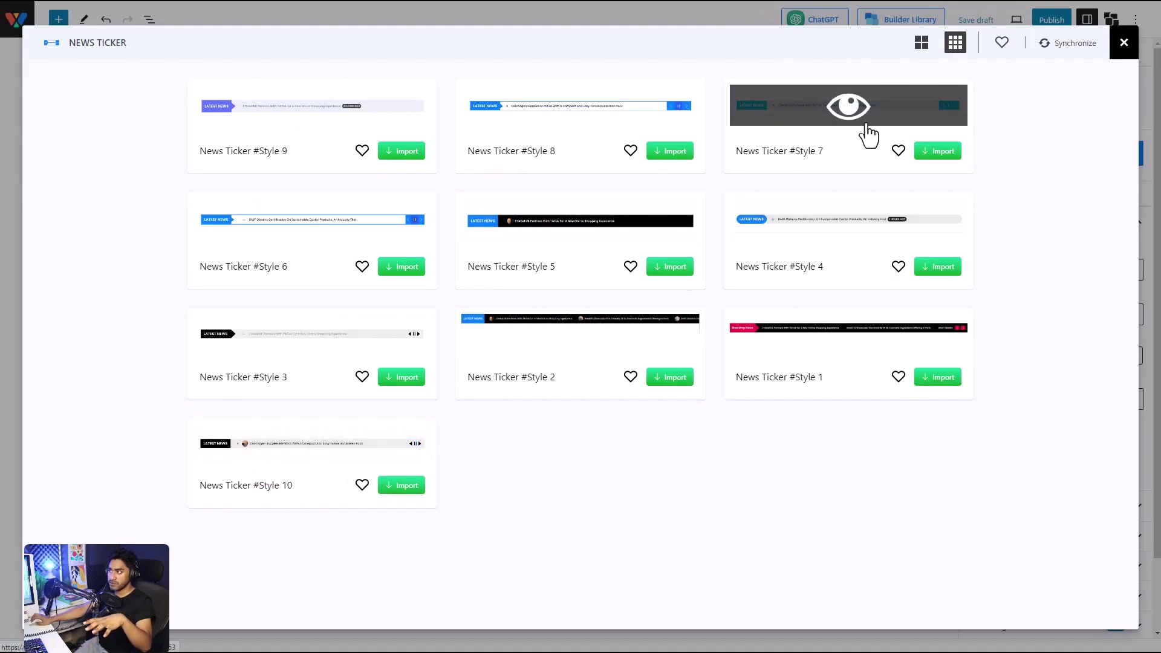
{"action": "left_click", "coordinate": [931, 151]}
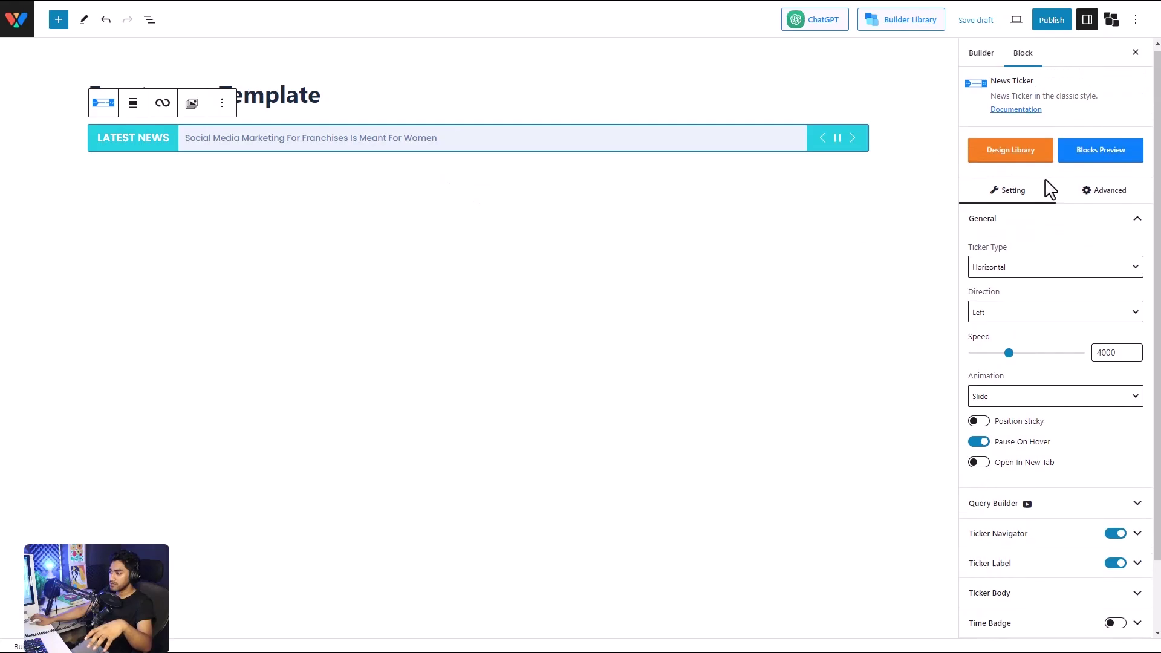
Step: Compare the ticker against the demo's black TRENDING NOW bar with speed 2900
{"action": "scroll", "coordinate": [1045, 181], "scroll_direction": "down", "scroll_amount": 2}
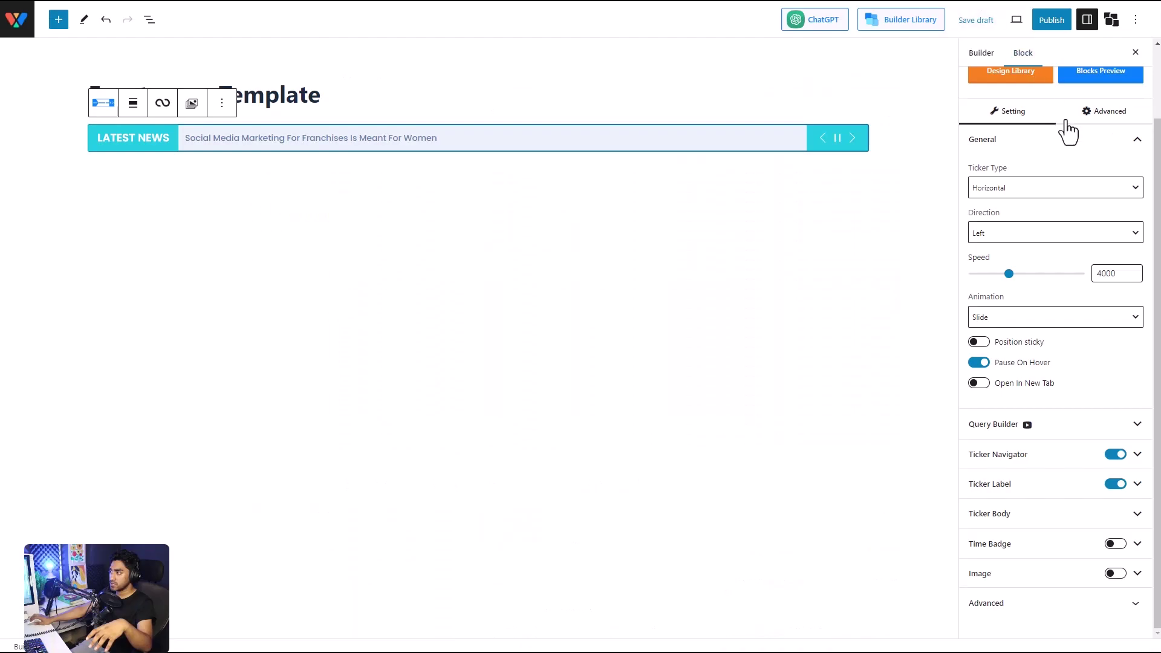
{"action": "scroll", "coordinate": [1064, 453], "scroll_direction": "up", "scroll_amount": 2}
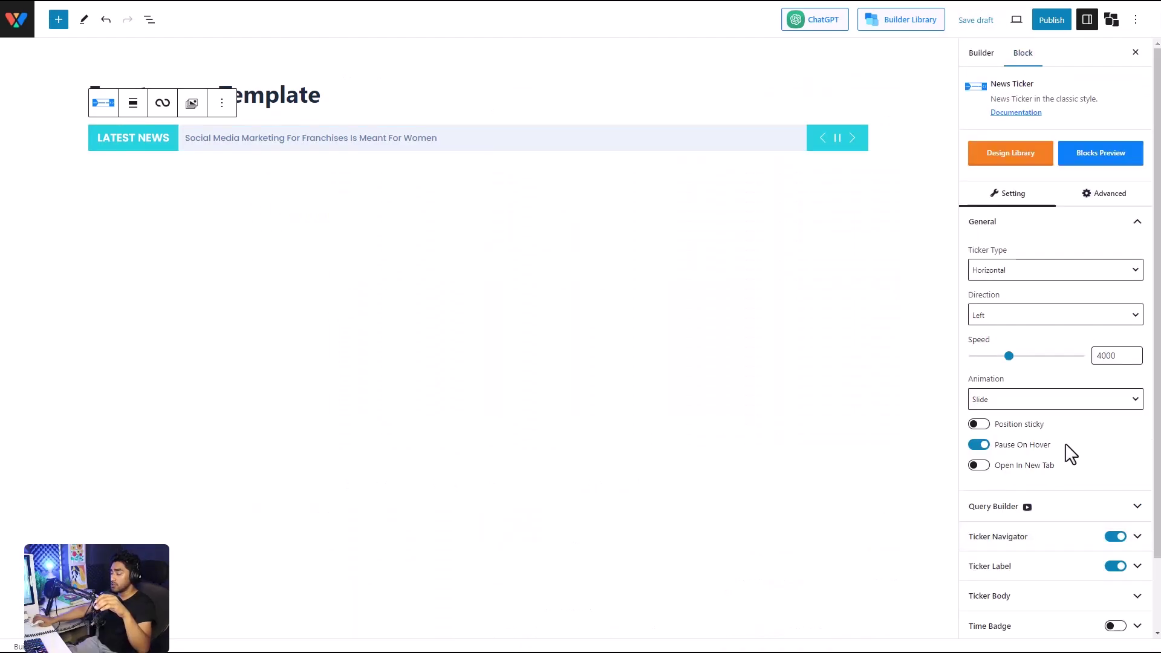
{"action": "scroll", "coordinate": [1070, 453], "scroll_direction": "down", "scroll_amount": 2}
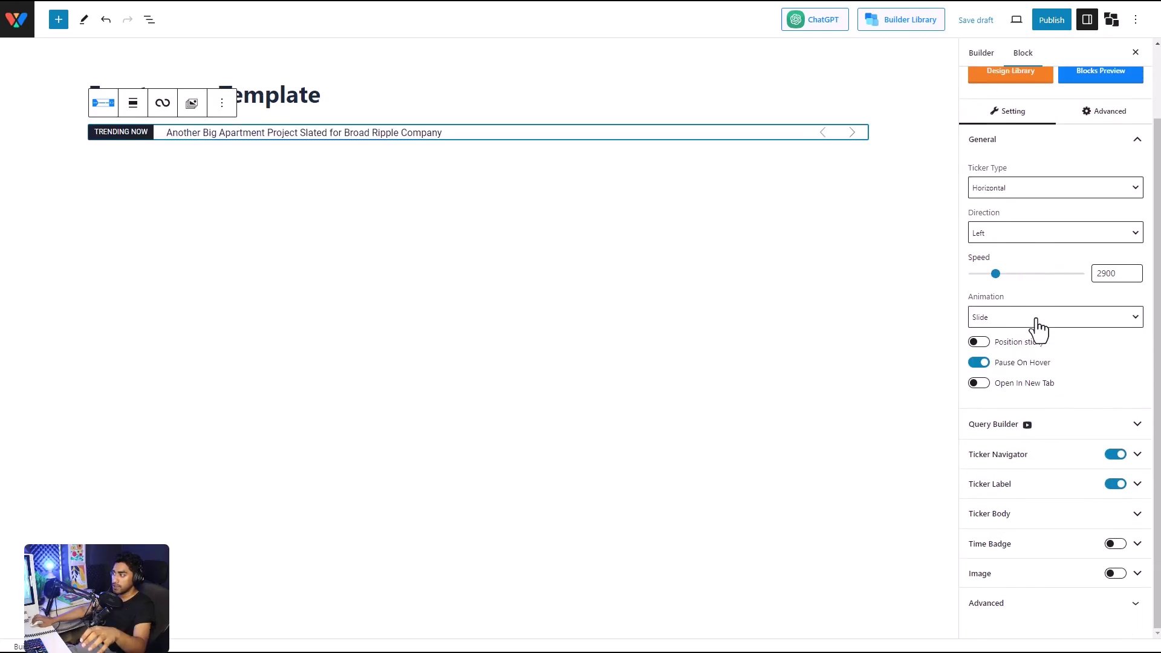
{"action": "scroll", "coordinate": [1033, 327], "scroll_direction": "up", "scroll_amount": 2}
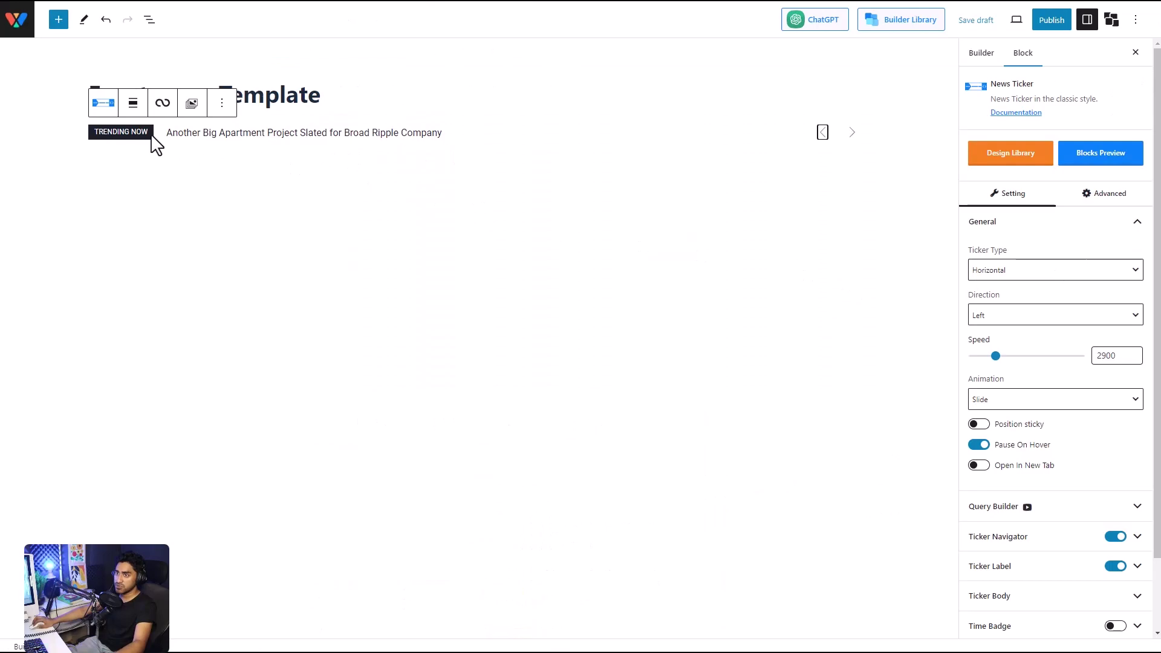
Step: Insert a Post Grid #5 block below the News Ticker
{"action": "left_click", "coordinate": [58, 24]}
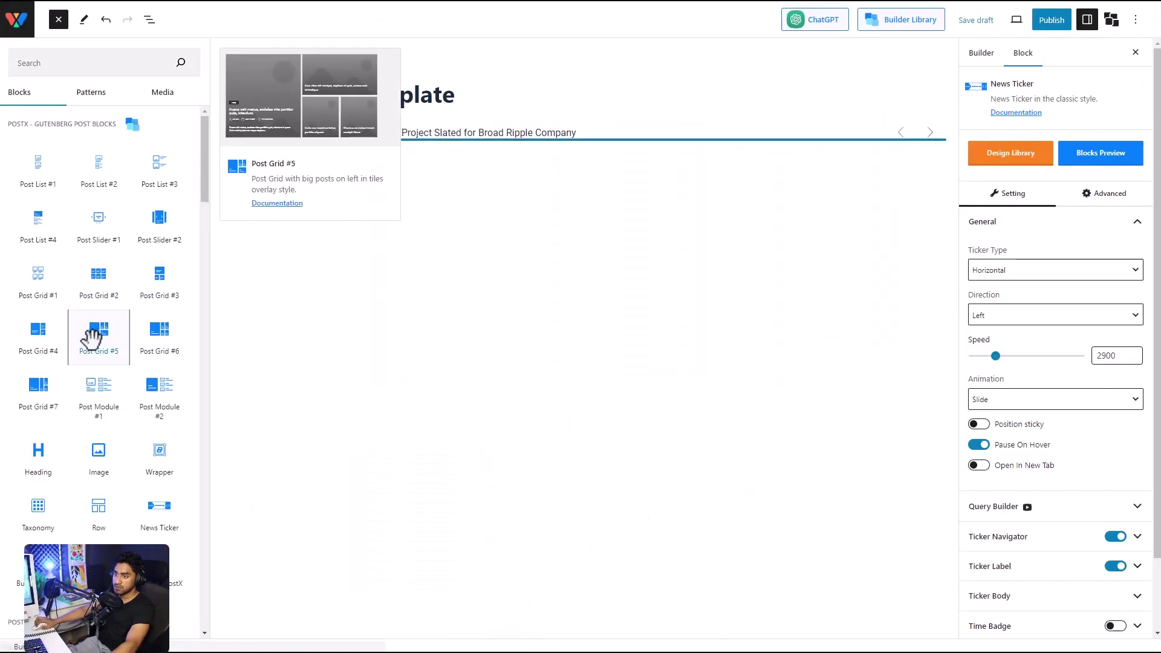
{"action": "left_click", "coordinate": [98, 334]}
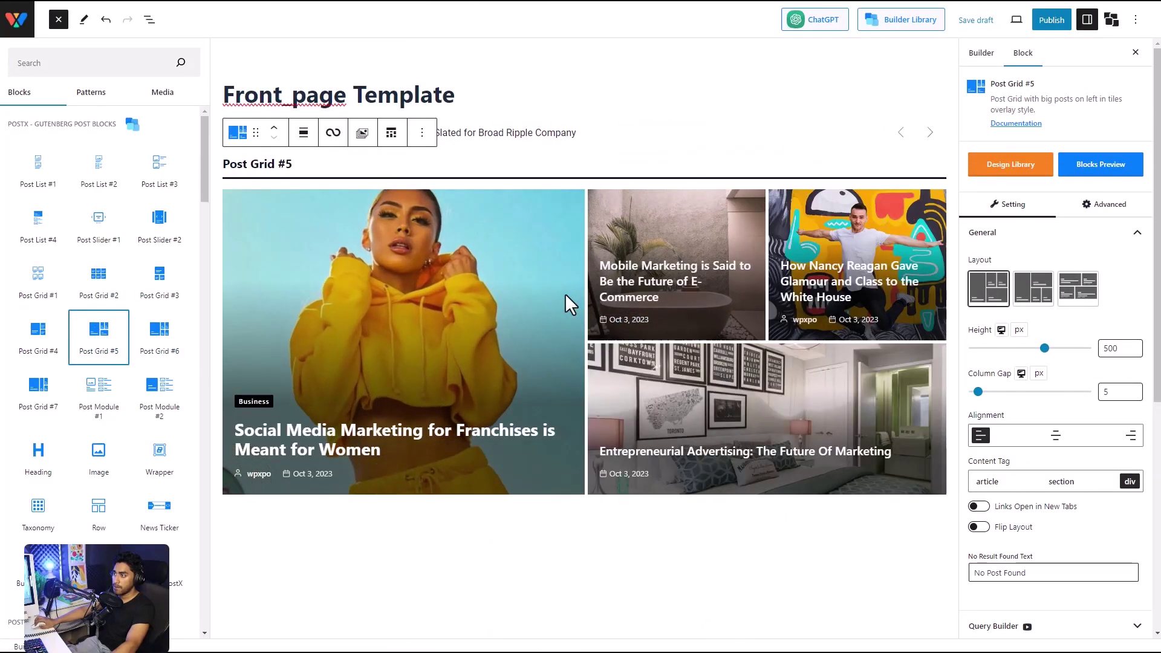
Step: Import the Style 1 ticker and post grid design from the library and review it
{"action": "left_click", "coordinate": [1038, 174]}
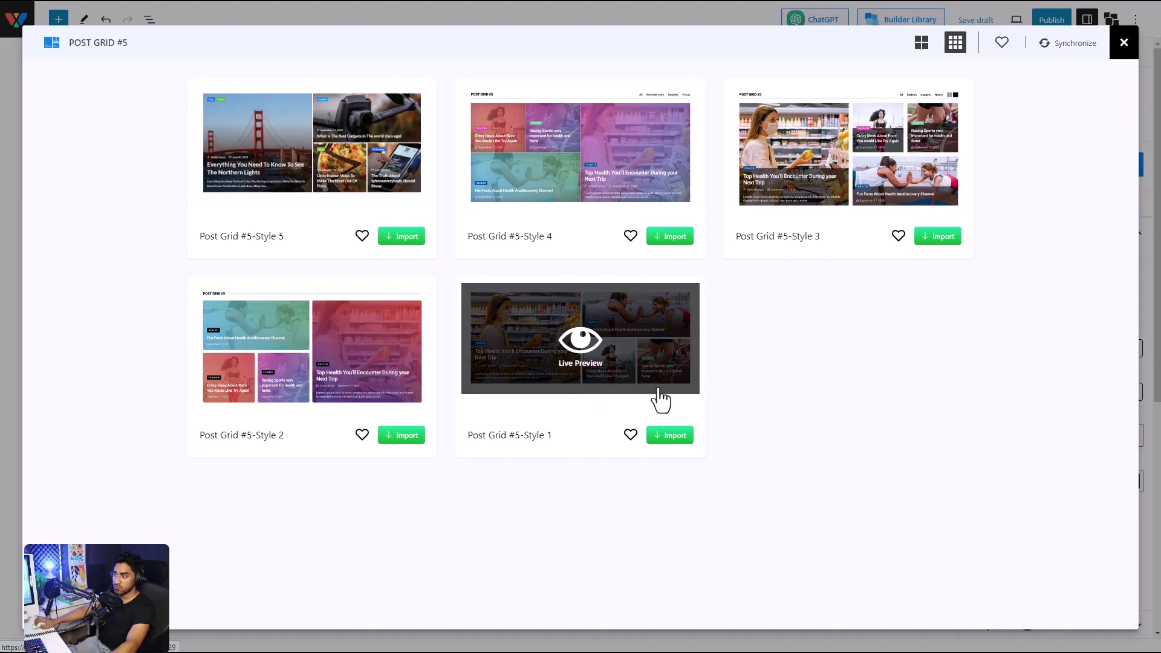
{"action": "left_click", "coordinate": [671, 436]}
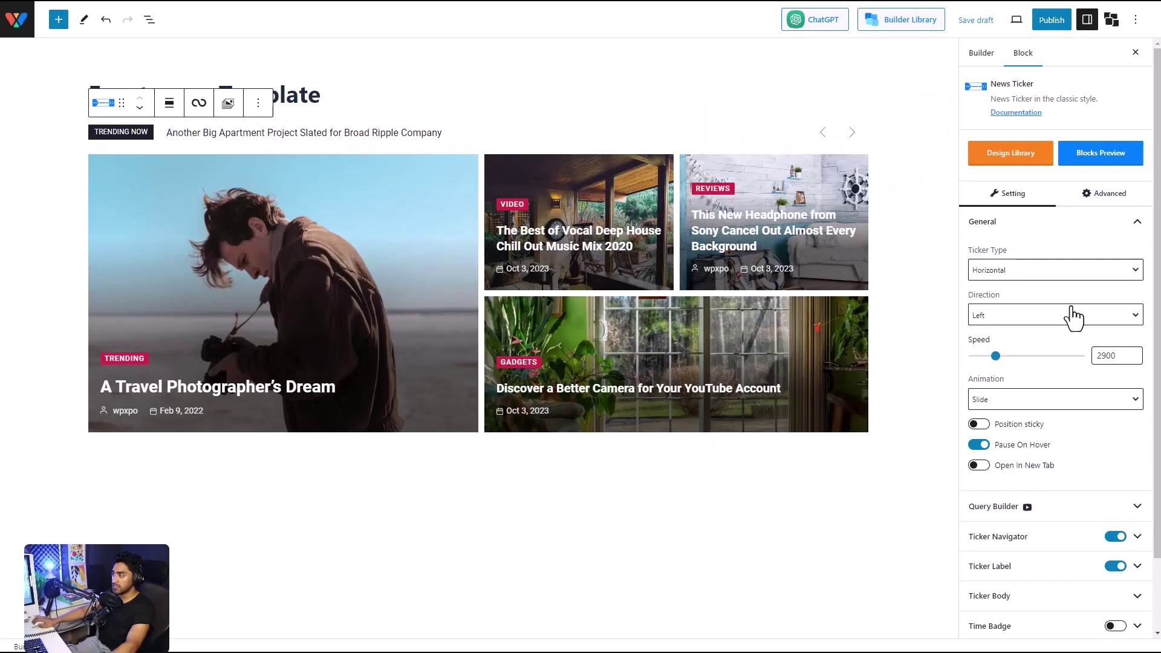
{"action": "scroll", "coordinate": [1073, 315], "scroll_direction": "down", "scroll_amount": 2}
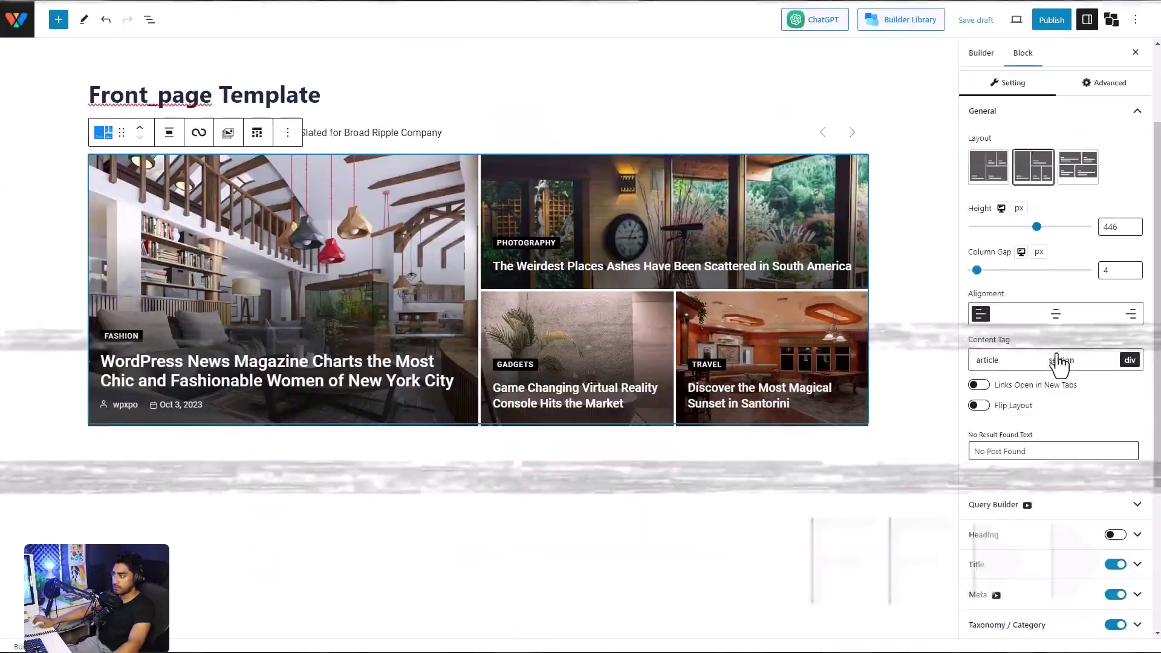
{"action": "scroll", "coordinate": [1054, 280], "scroll_direction": "down", "scroll_amount": 5}
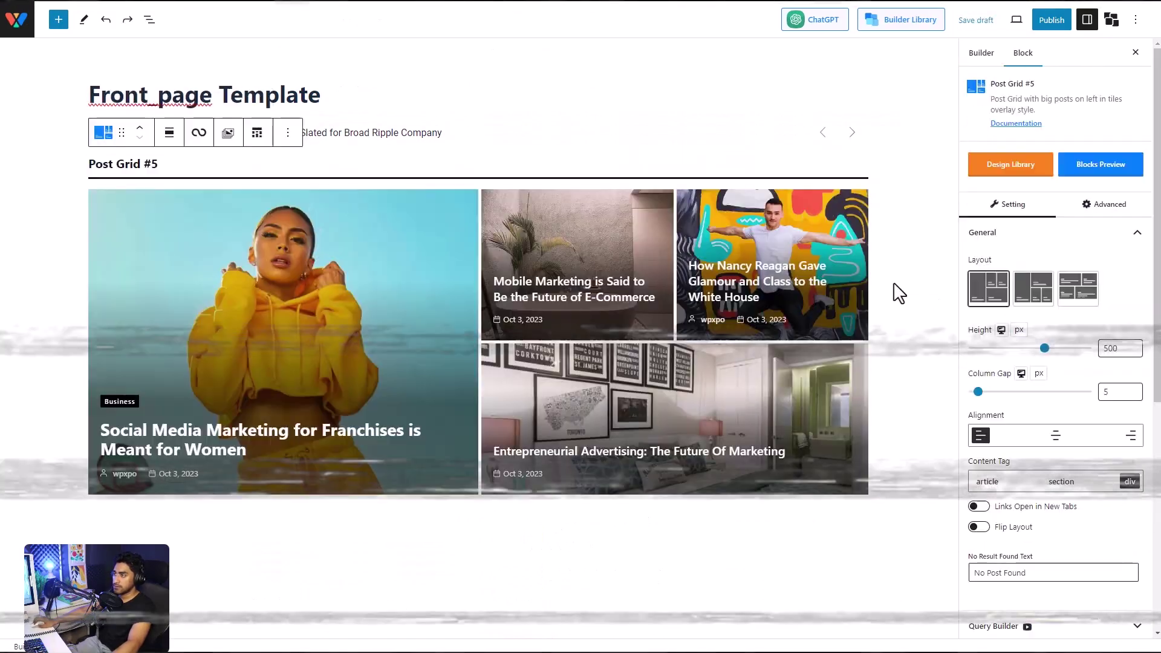
{"action": "scroll", "coordinate": [1050, 293], "scroll_direction": "down", "scroll_amount": 5}
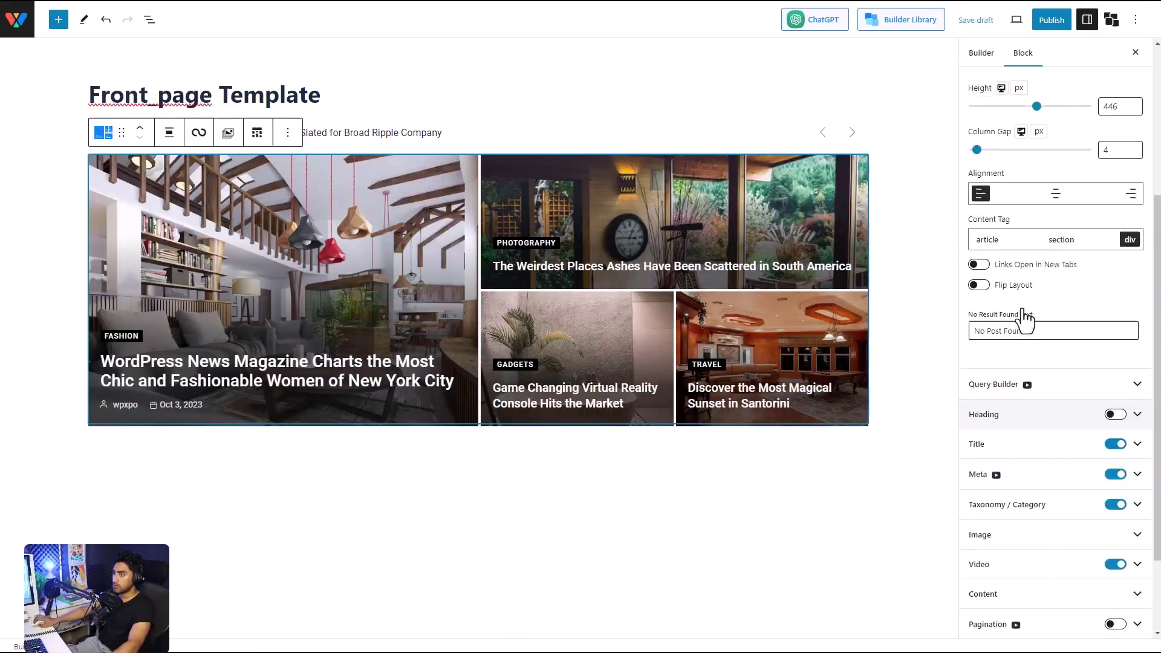
{"action": "scroll", "coordinate": [1019, 313], "scroll_direction": "down", "scroll_amount": 1}
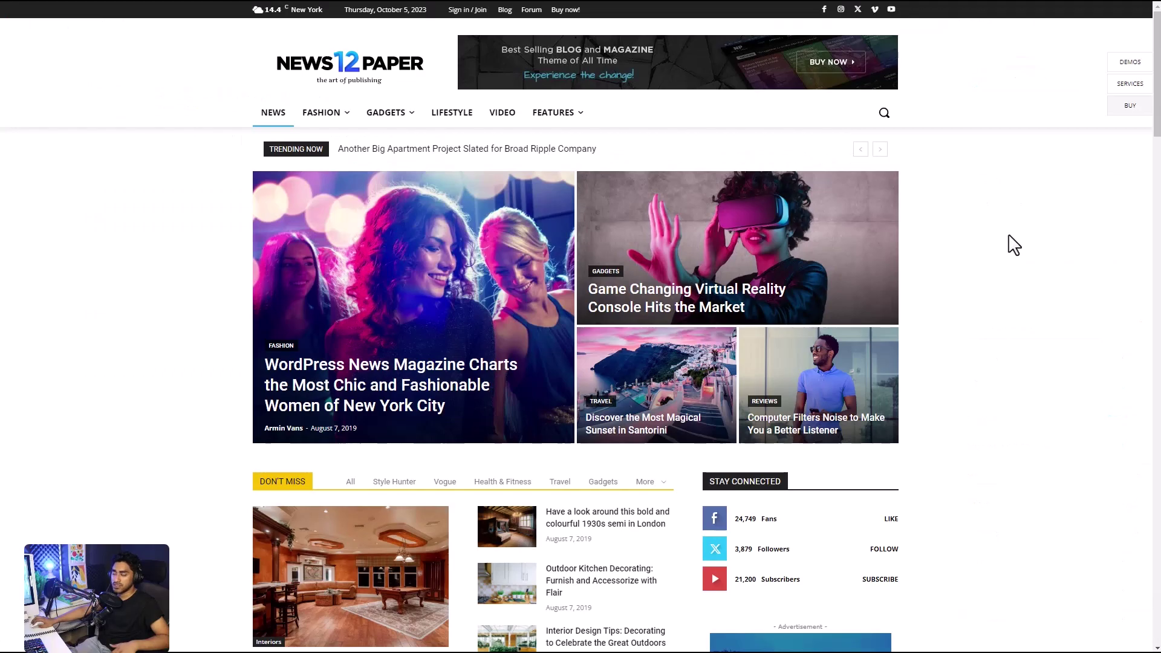
{"action": "scroll", "coordinate": [1008, 243], "scroll_direction": "down", "scroll_amount": 6}
{"action": "scroll", "coordinate": [563, 324], "scroll_direction": "down", "scroll_amount": 4}
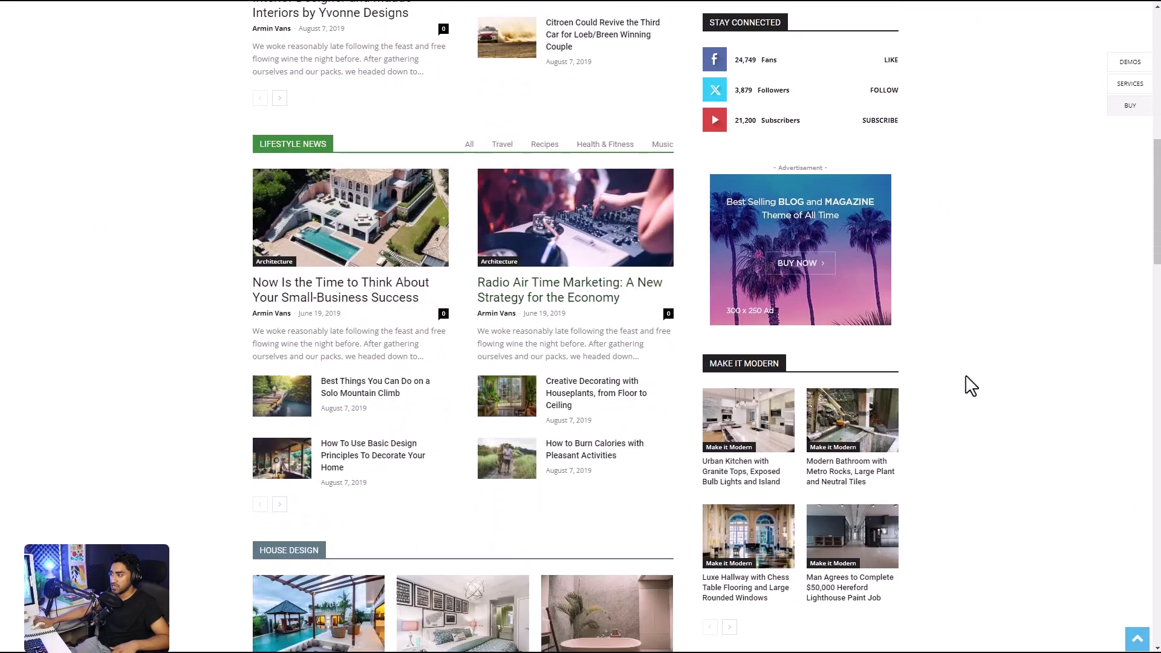
{"action": "scroll", "coordinate": [1018, 383], "scroll_direction": "down", "scroll_amount": 4}
{"action": "scroll", "coordinate": [1018, 383], "scroll_direction": "up", "scroll_amount": 6}
{"action": "scroll", "coordinate": [554, 284], "scroll_direction": "up", "scroll_amount": 4}
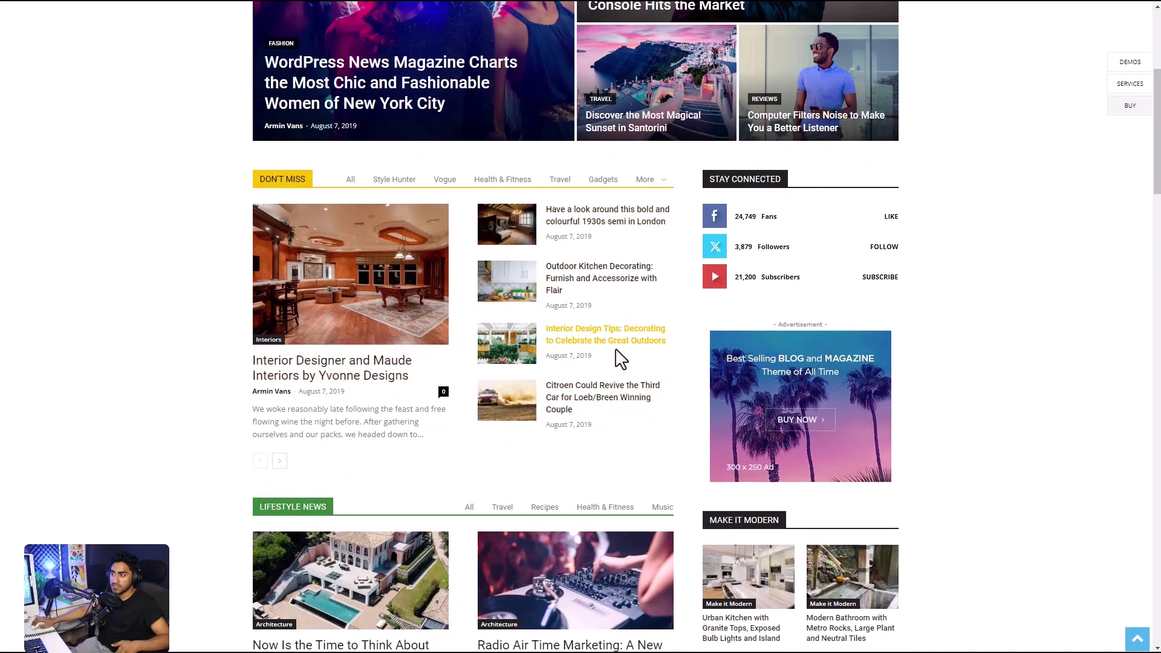
{"action": "scroll", "coordinate": [619, 358], "scroll_direction": "down", "scroll_amount": 5}
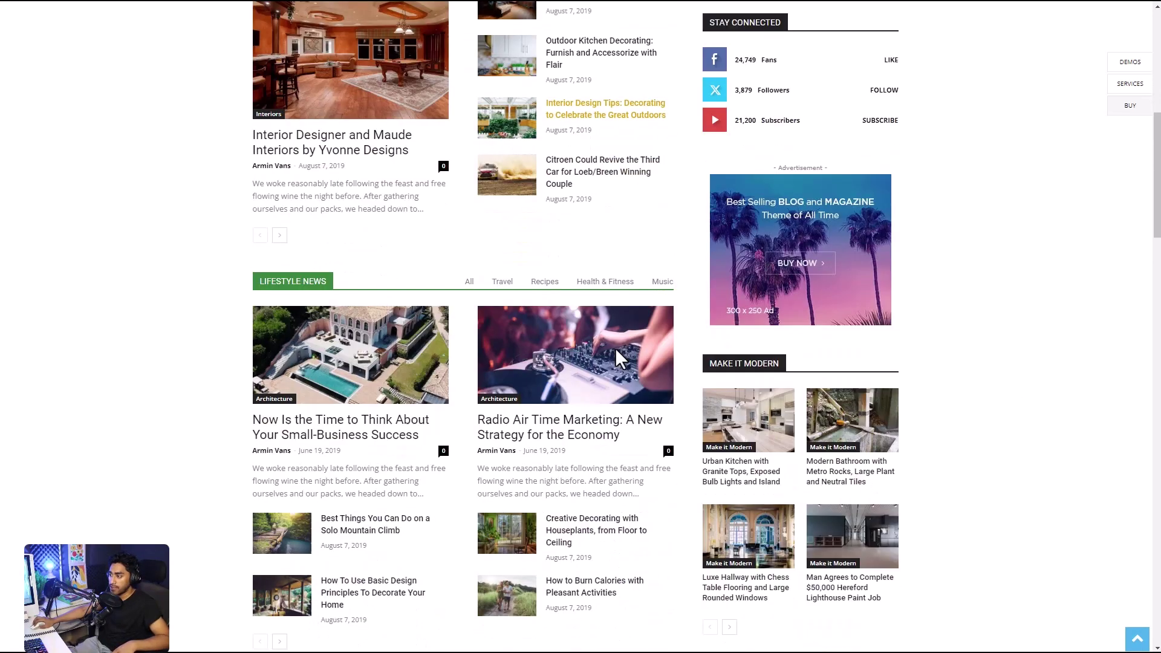
{"action": "scroll", "coordinate": [822, 139], "scroll_direction": "up", "scroll_amount": 4}
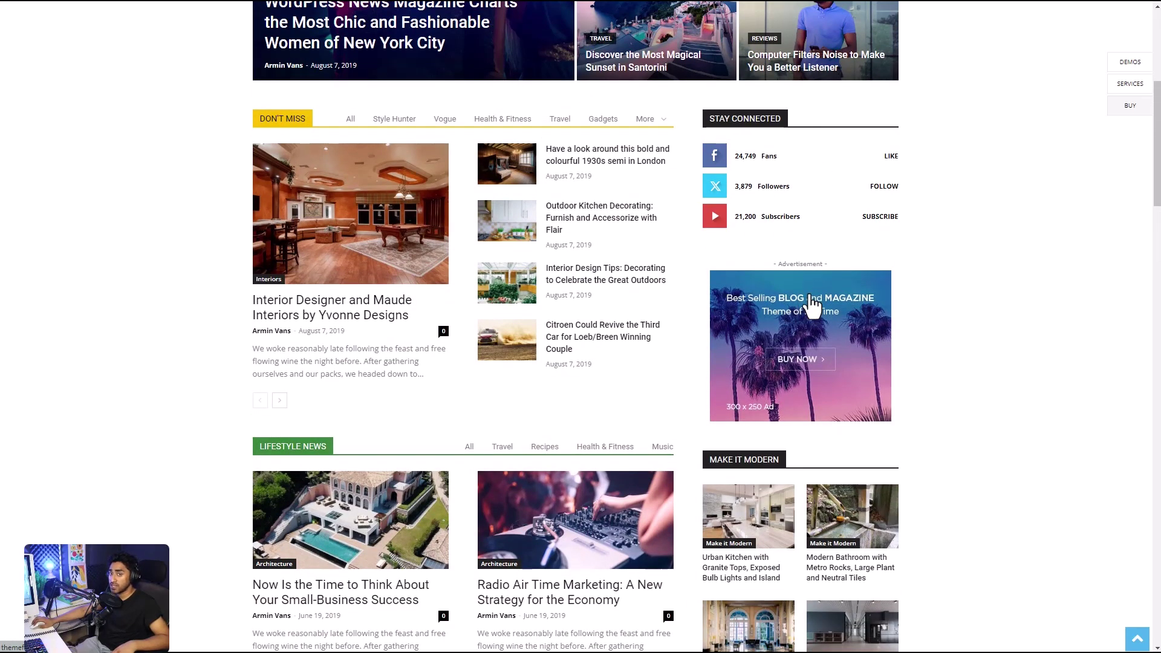
{"action": "scroll", "coordinate": [951, 416], "scroll_direction": "down", "scroll_amount": 15}
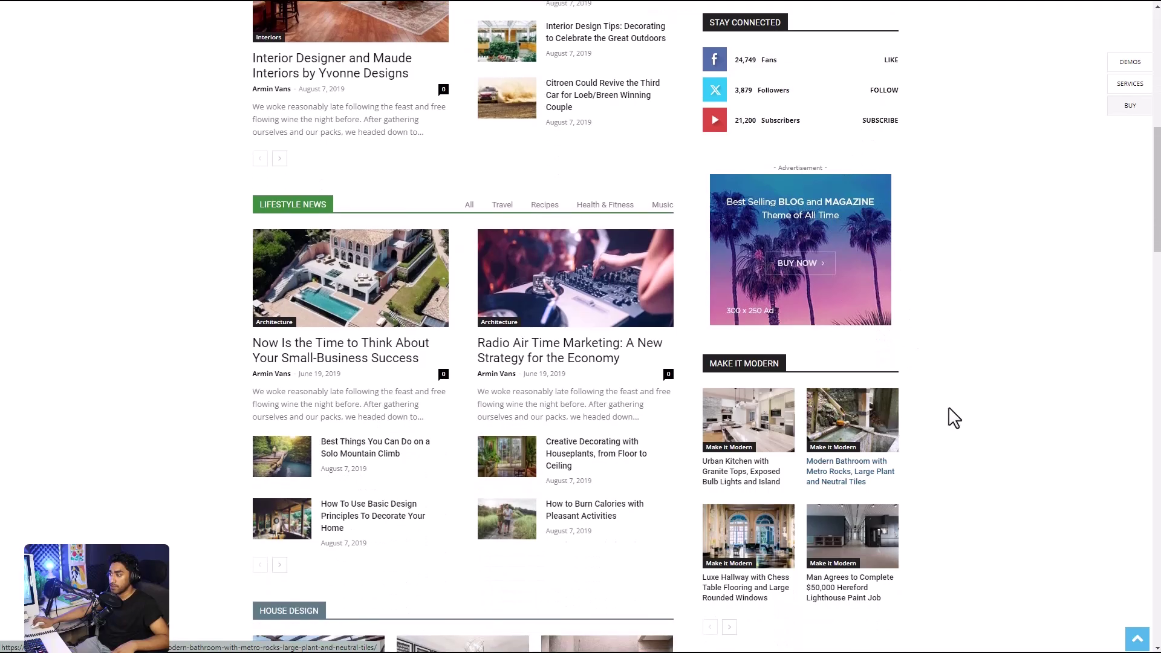
{"action": "scroll", "coordinate": [953, 417], "scroll_direction": "down", "scroll_amount": 3}
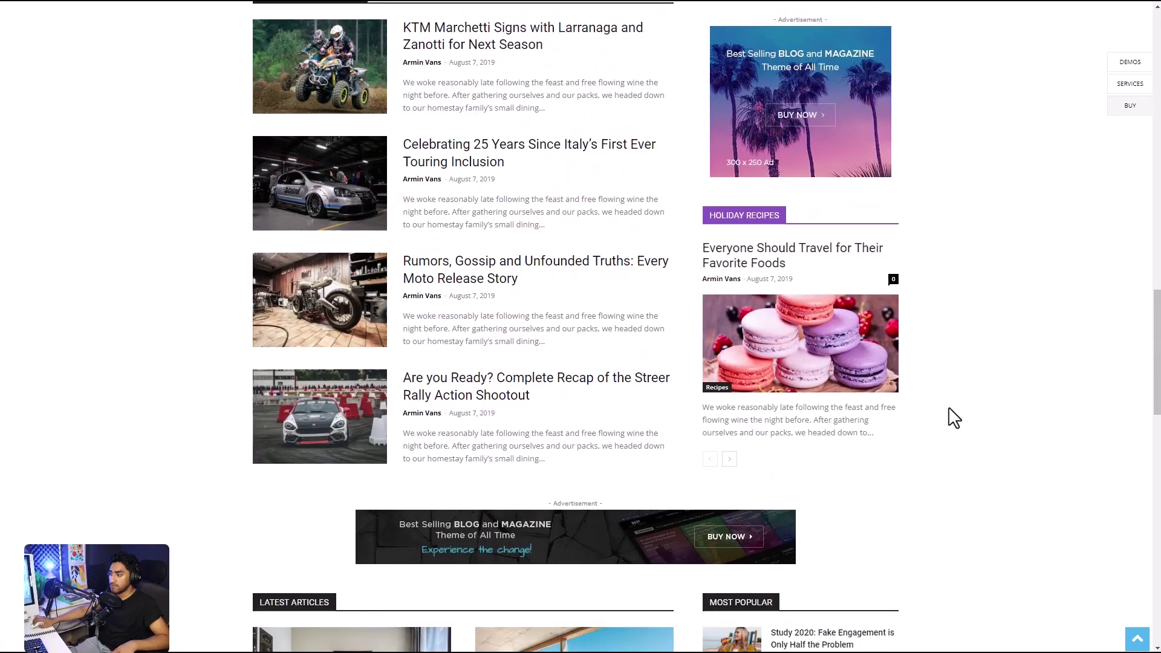
{"action": "scroll", "coordinate": [954, 417], "scroll_direction": "up", "scroll_amount": 8}
{"action": "scroll", "coordinate": [951, 416], "scroll_direction": "up", "scroll_amount": 8}
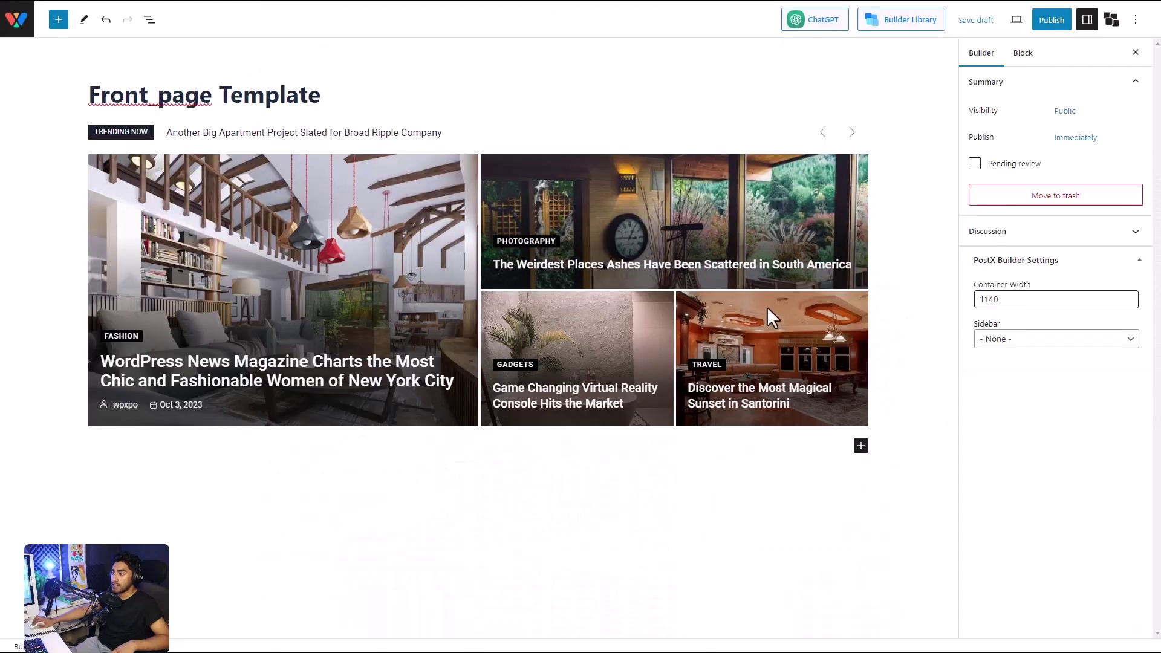
Step: Add a Row block with a 70:30 column layout below the post grid
{"action": "left_click", "coordinate": [861, 447]}
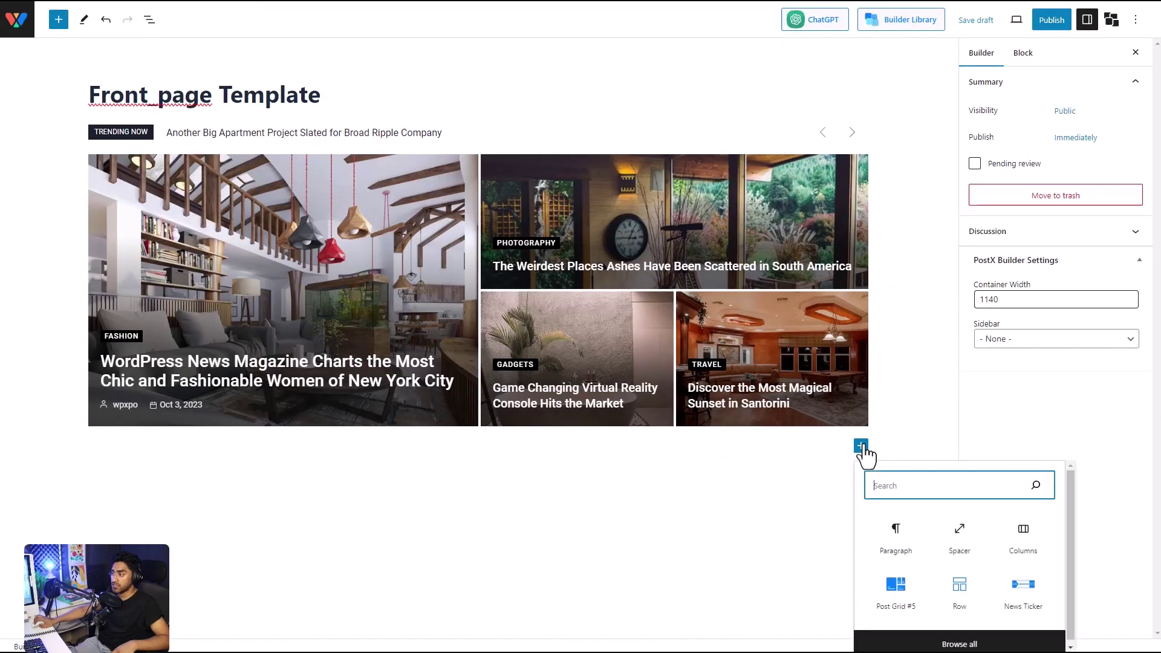
{"action": "left_click", "coordinate": [954, 590]}
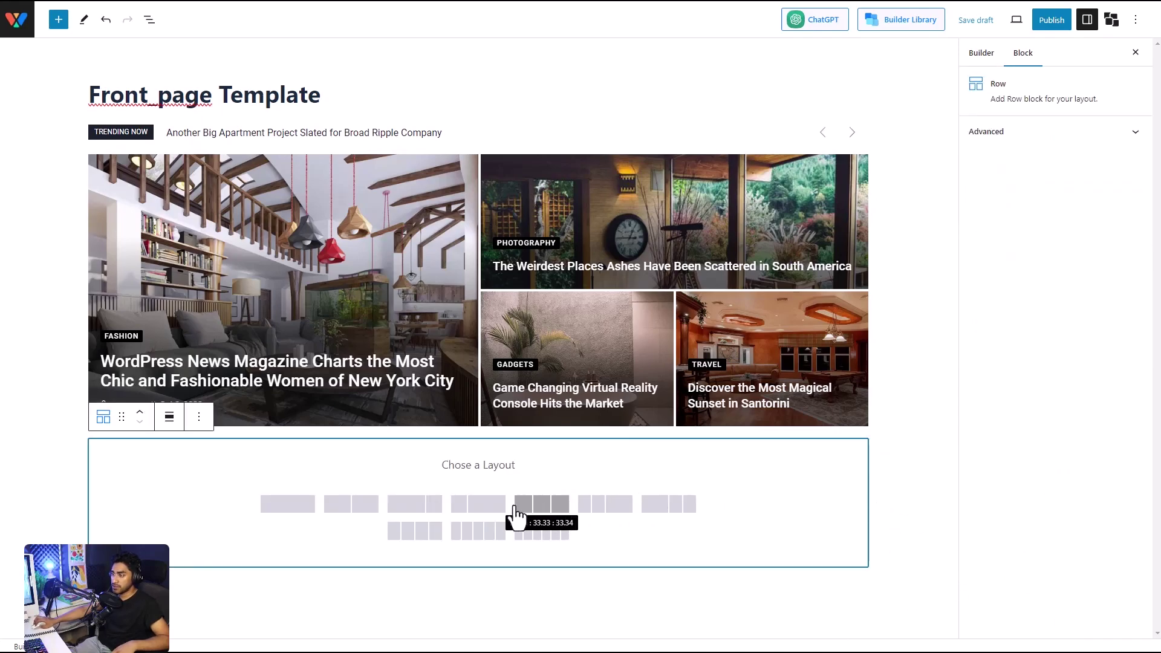
{"action": "left_click", "coordinate": [434, 517]}
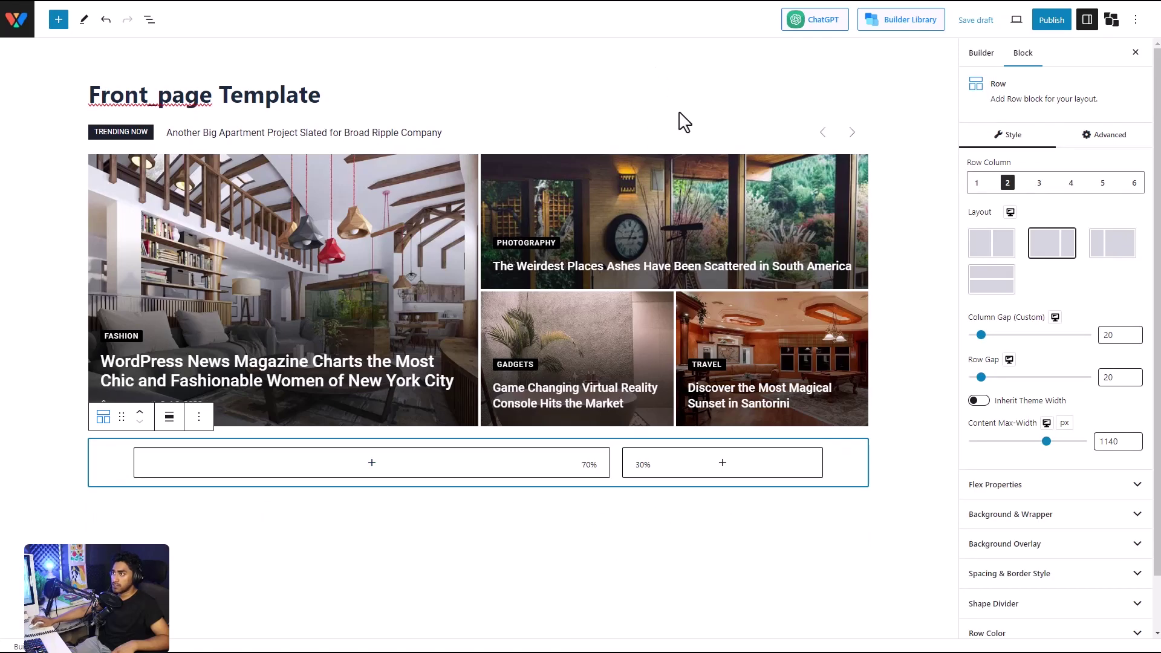
{"action": "left_click", "coordinate": [504, 461]}
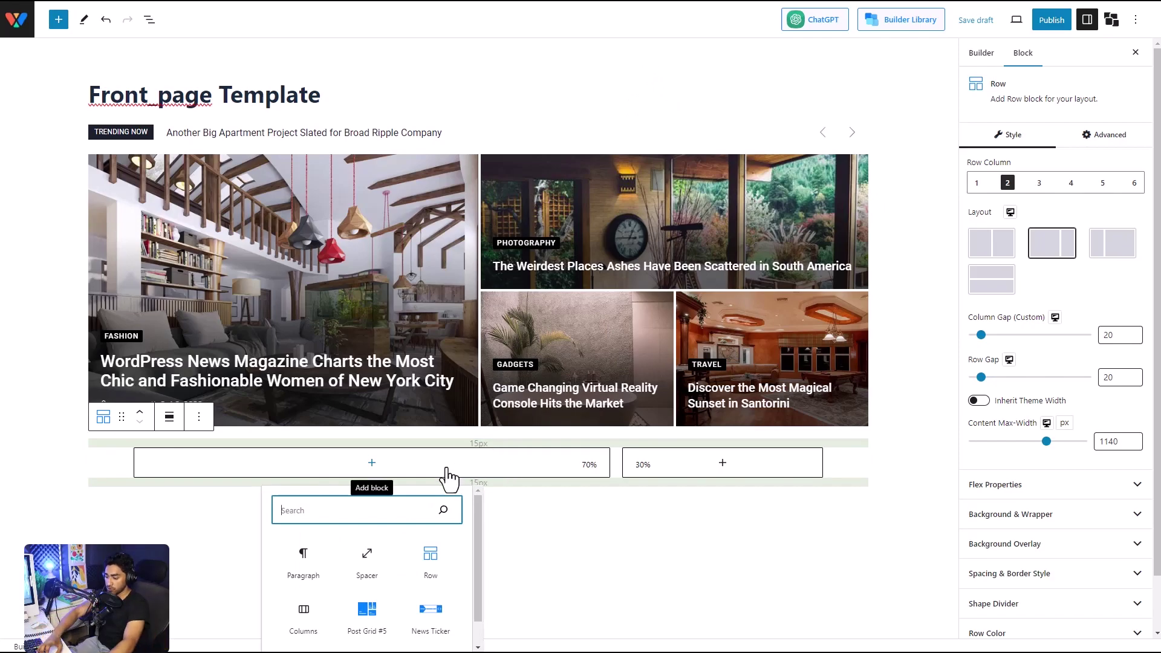
Step: Insert Post Module #1 into the 70% column via a 'postx mo' search
{"action": "type", "text": "post "}
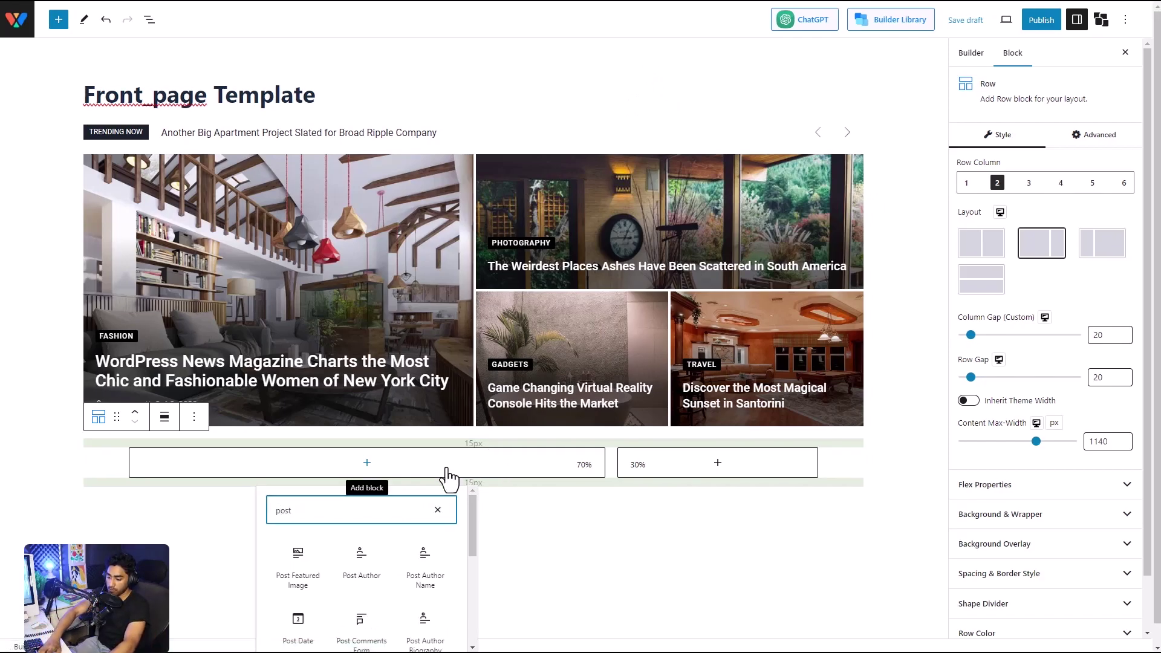
{"action": "type", "text": "mo"}
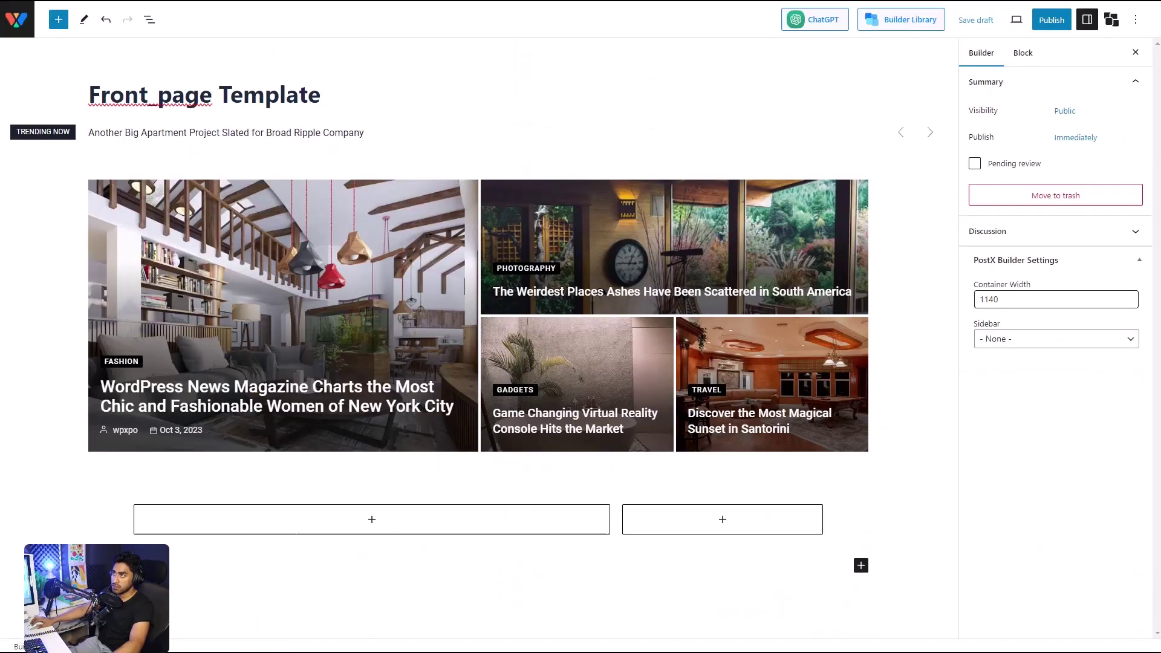
{"action": "left_click", "coordinate": [372, 519]}
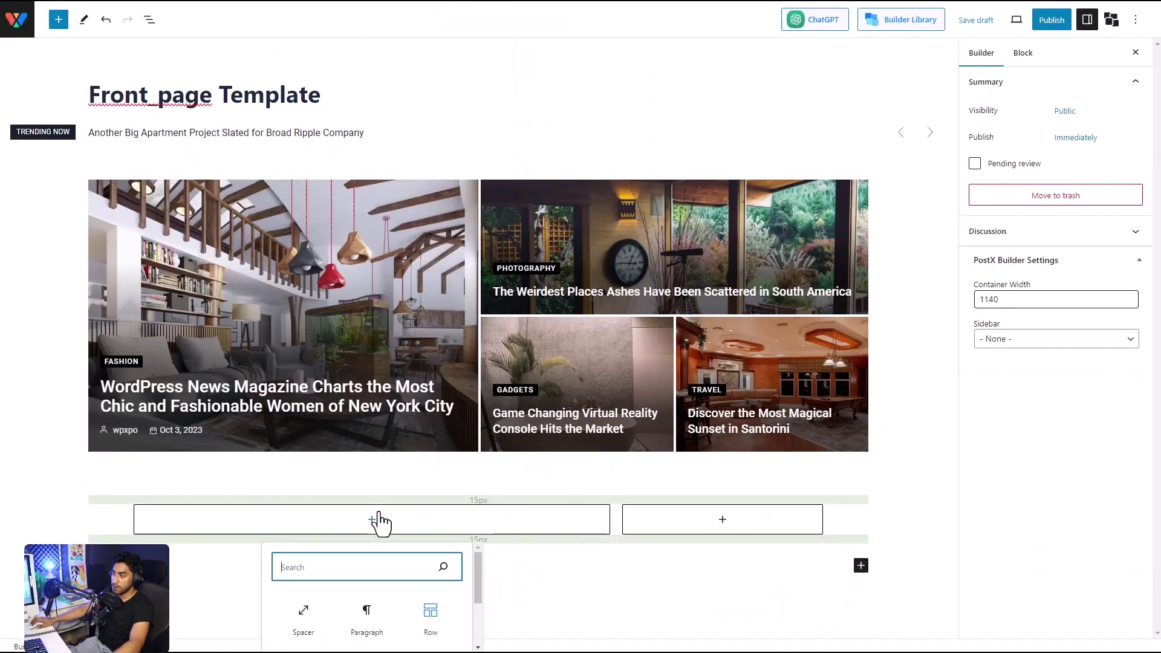
{"action": "type", "text": "postx mo"}
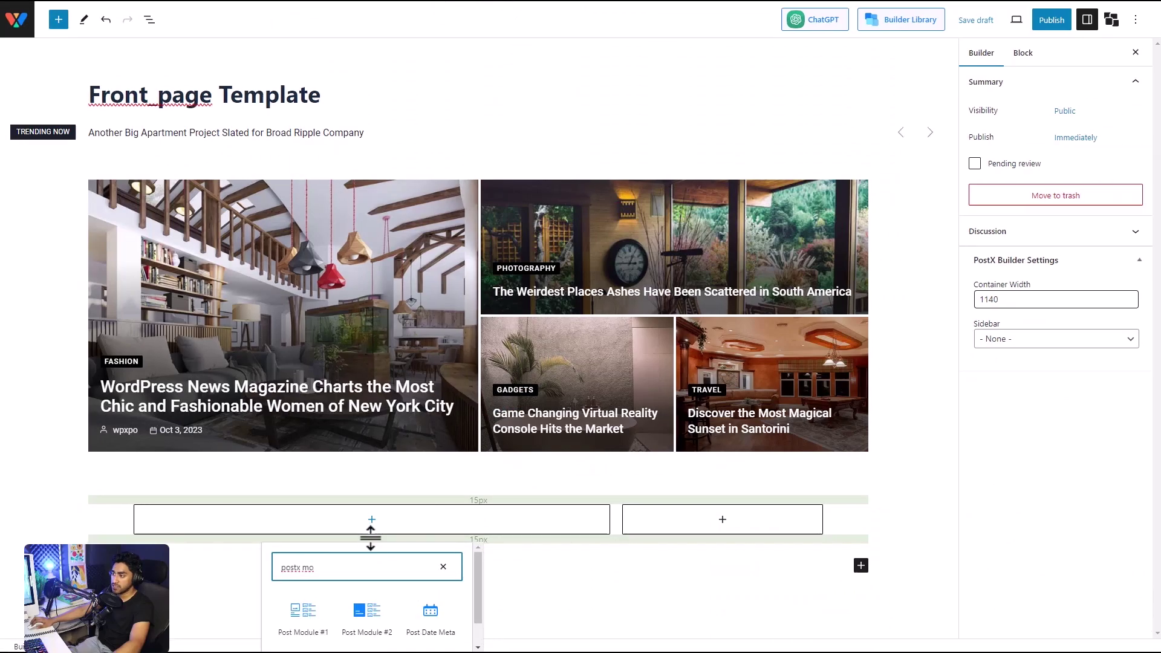
{"action": "left_click", "coordinate": [304, 620]}
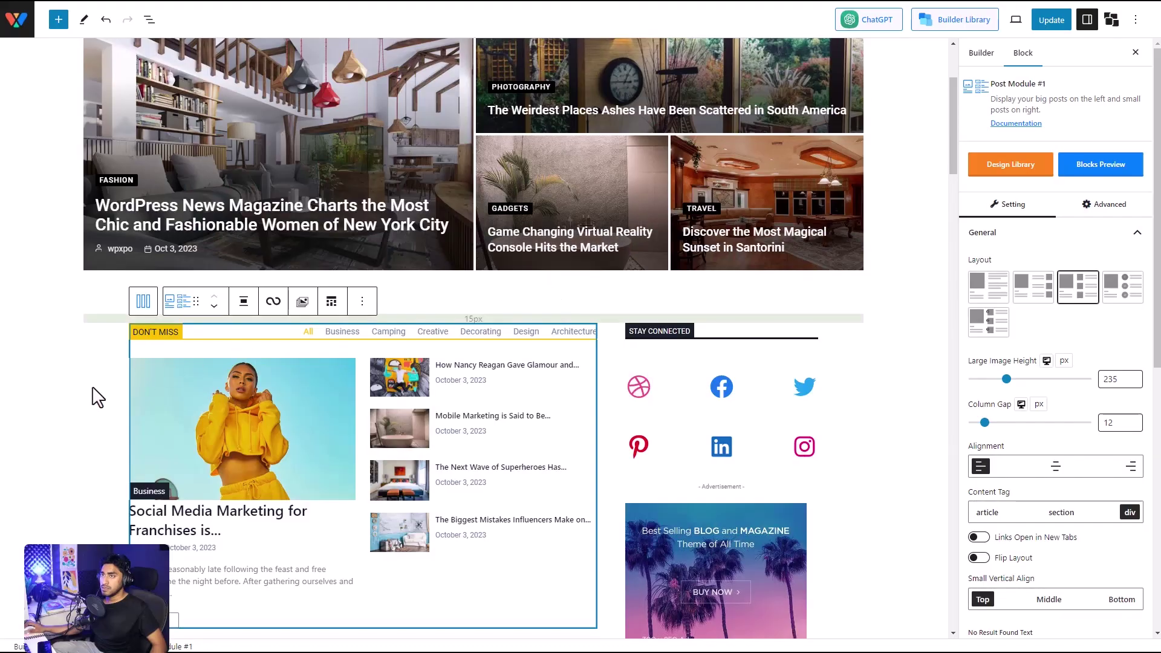
{"action": "scroll", "coordinate": [488, 278], "scroll_direction": "down", "scroll_amount": 15}
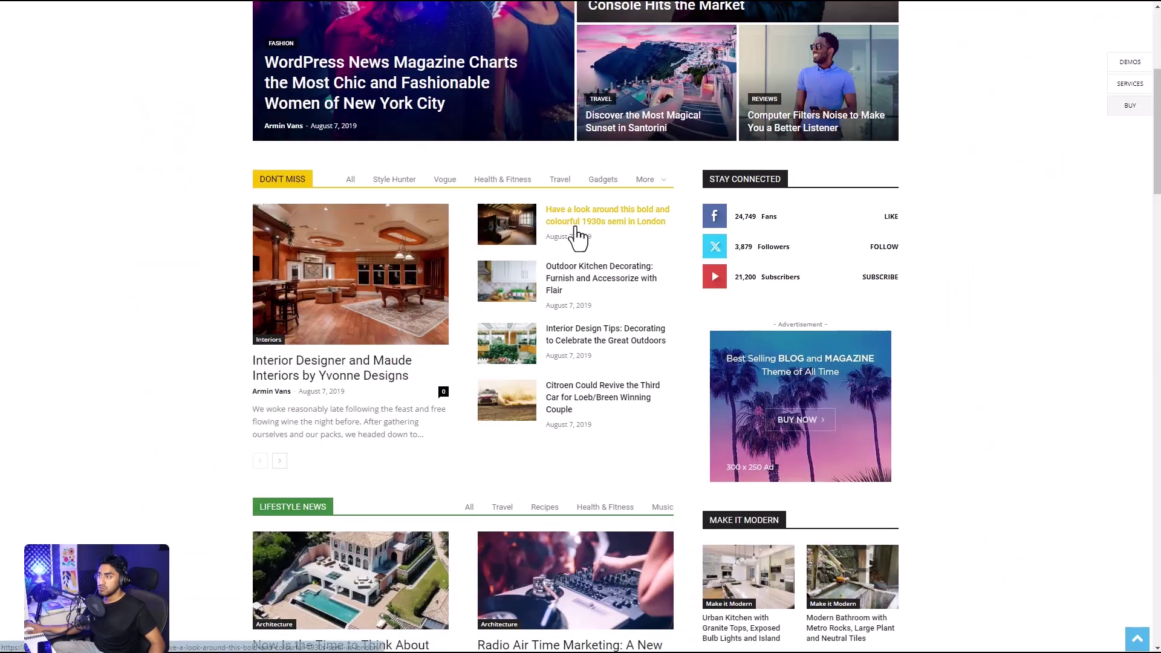
{"action": "scroll", "coordinate": [578, 199], "scroll_direction": "down", "scroll_amount": 3}
{"action": "scroll", "coordinate": [577, 236], "scroll_direction": "down", "scroll_amount": 7}
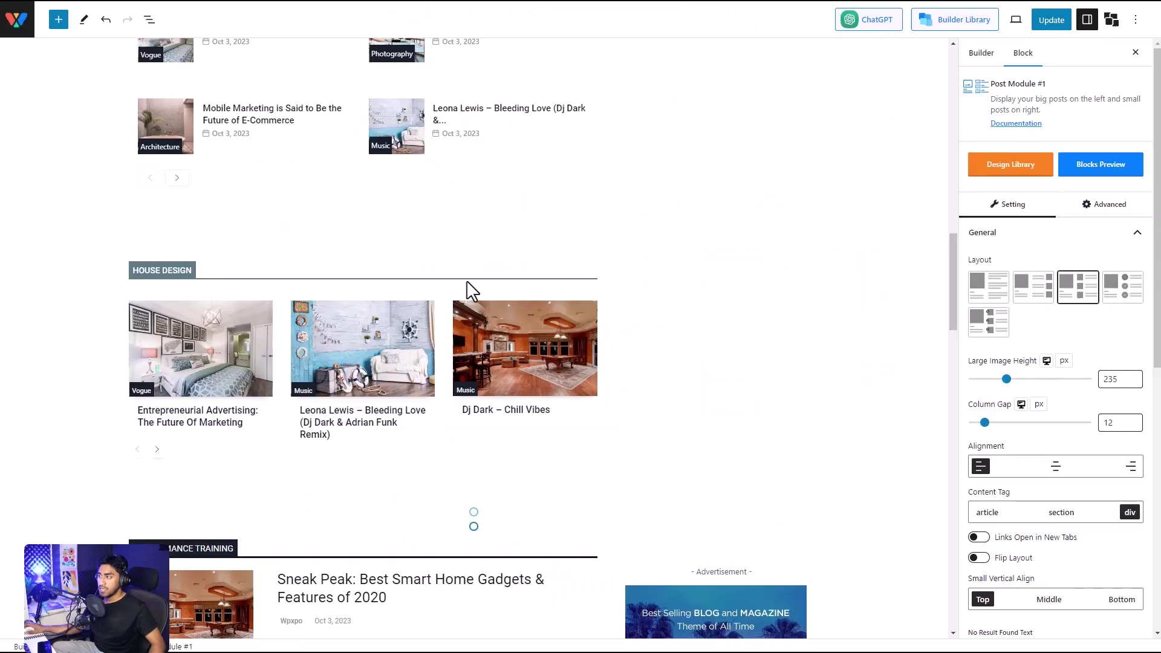
{"action": "scroll", "coordinate": [469, 290], "scroll_direction": "down", "scroll_amount": 8}
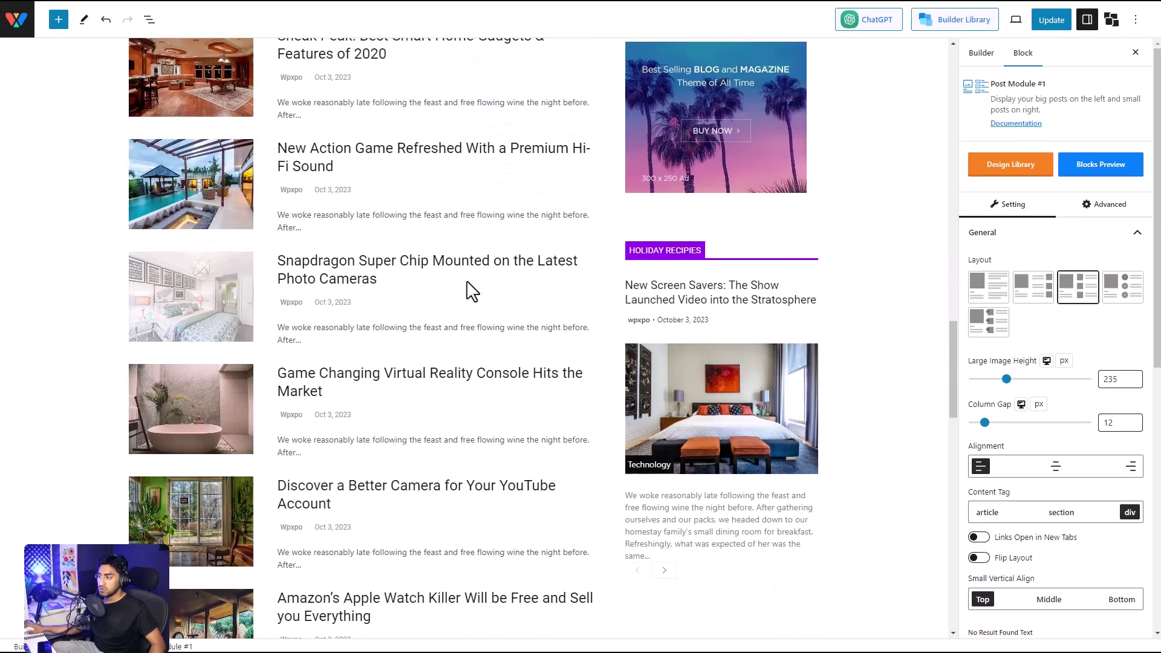
{"action": "scroll", "coordinate": [473, 292], "scroll_direction": "down", "scroll_amount": 3}
{"action": "scroll", "coordinate": [472, 292], "scroll_direction": "up", "scroll_amount": 20}
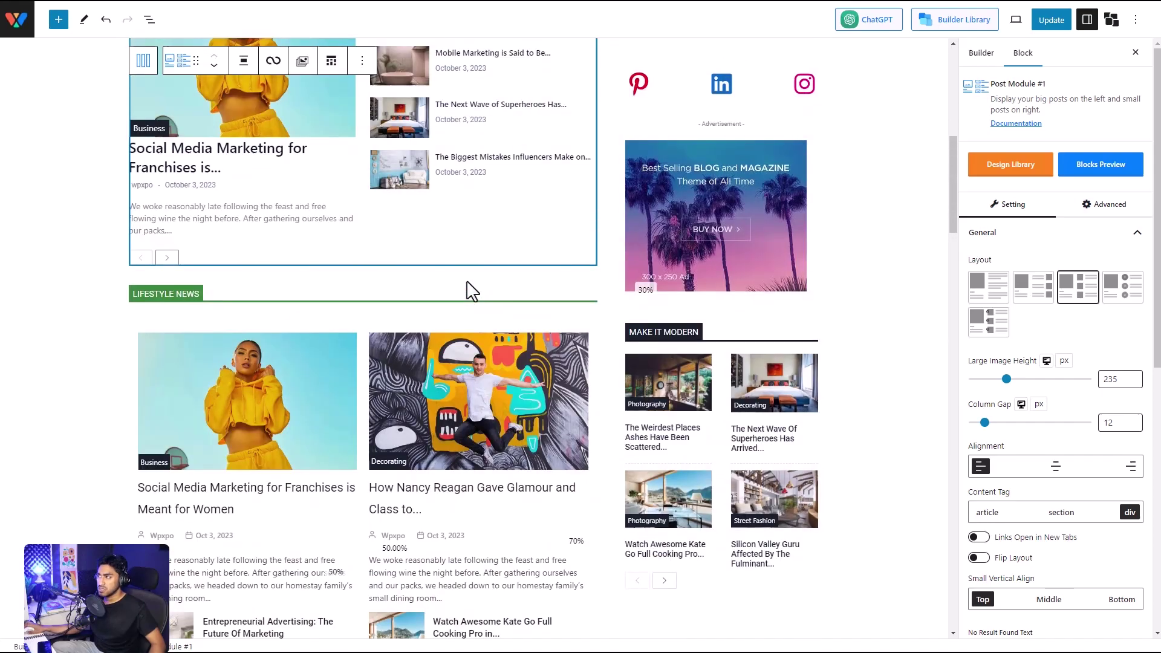
{"action": "scroll", "coordinate": [471, 290], "scroll_direction": "up", "scroll_amount": 5}
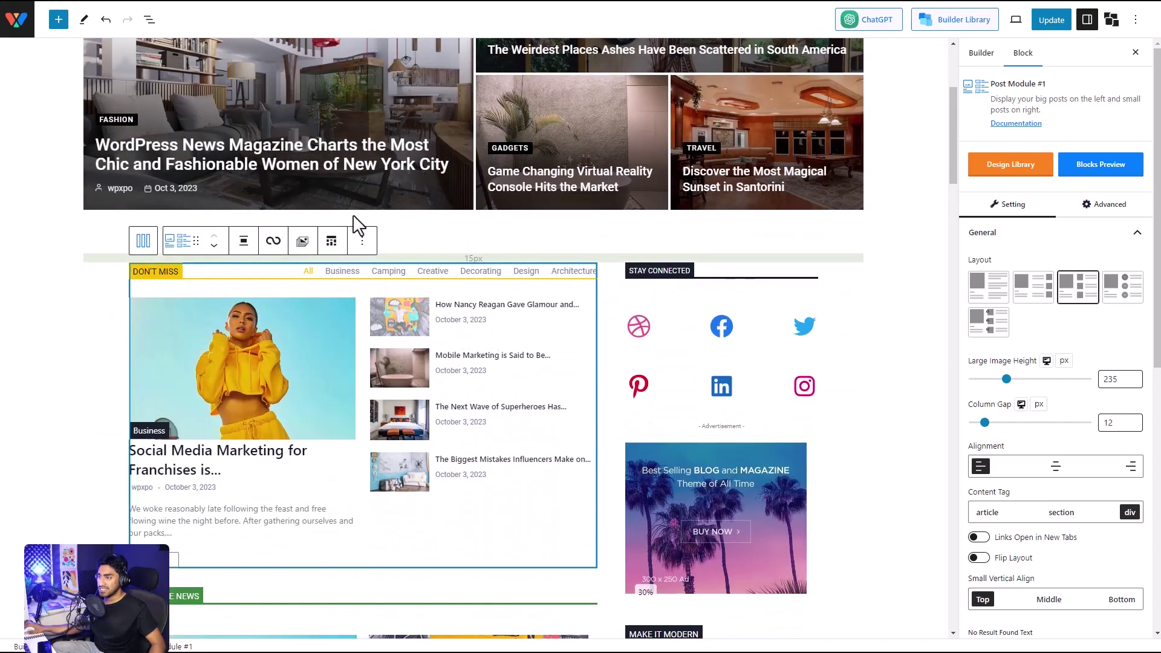
{"action": "left_click", "coordinate": [58, 19]}
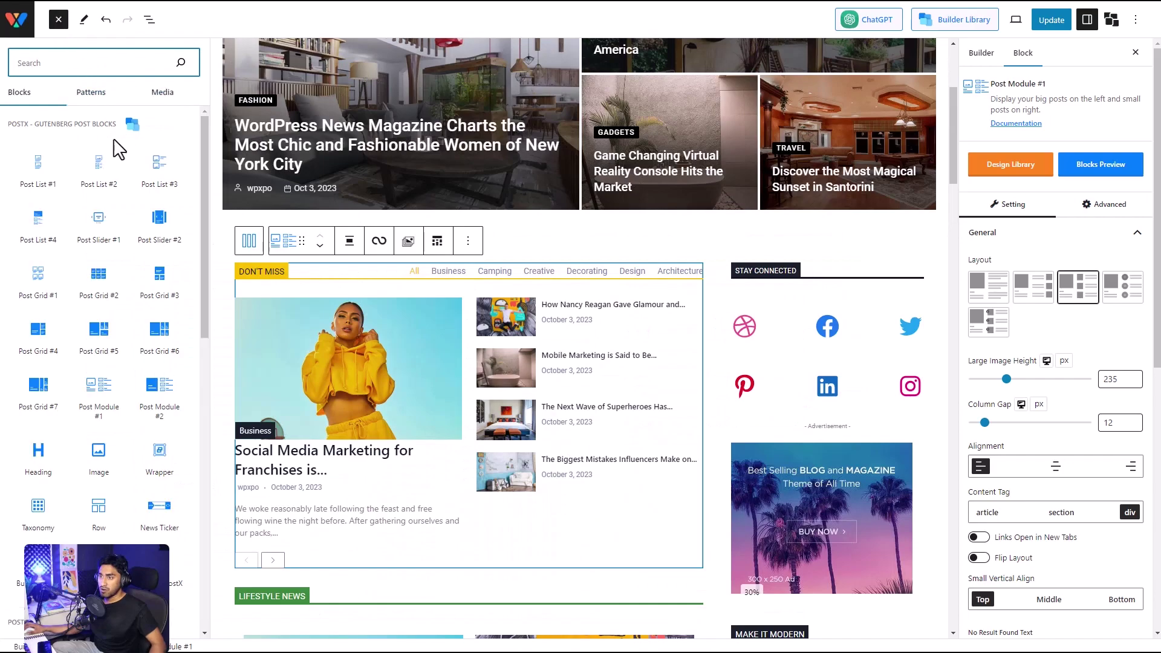
{"action": "left_click", "coordinate": [59, 20]}
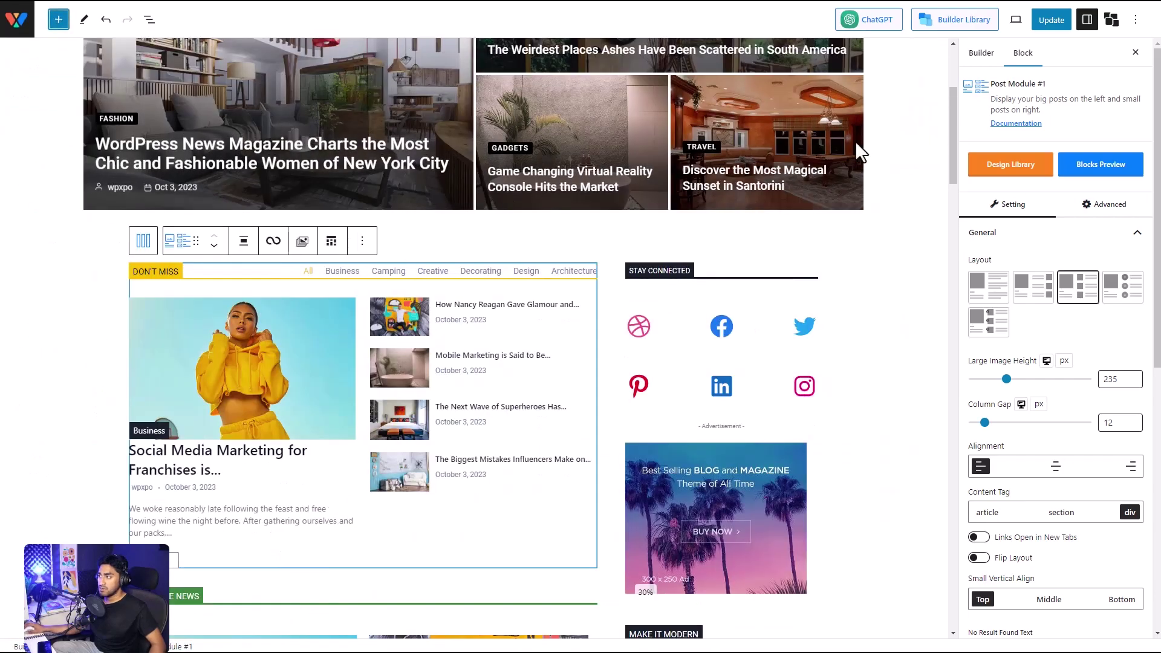
{"action": "left_click", "coordinate": [1004, 163]}
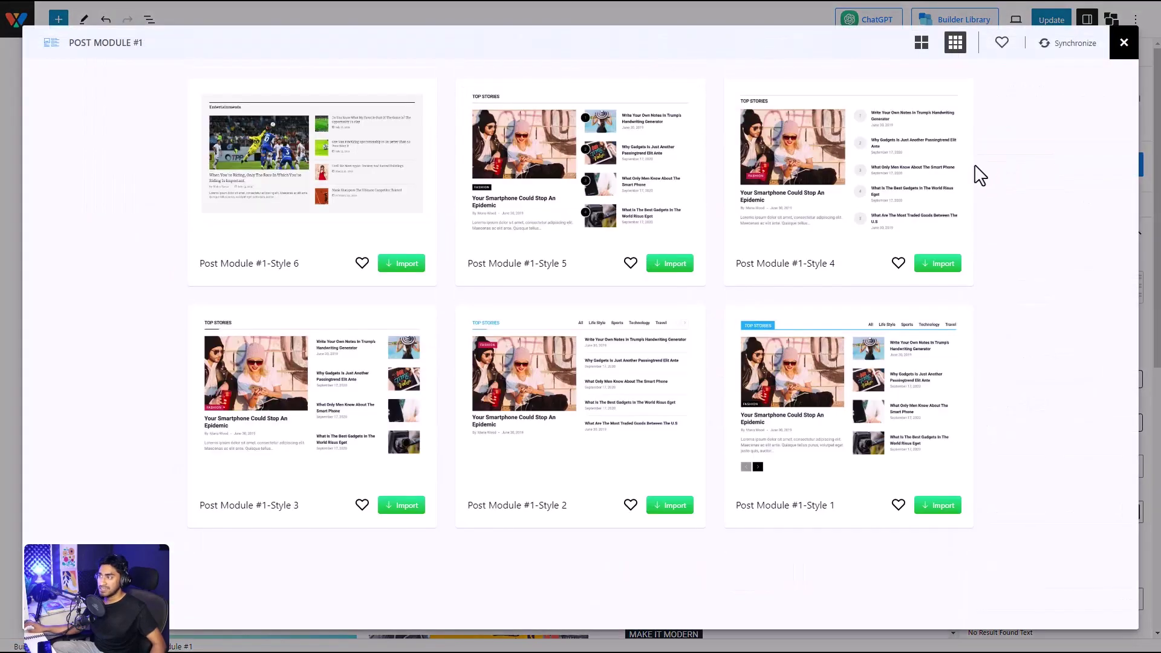
{"action": "mouse_move", "coordinate": [974, 174]}
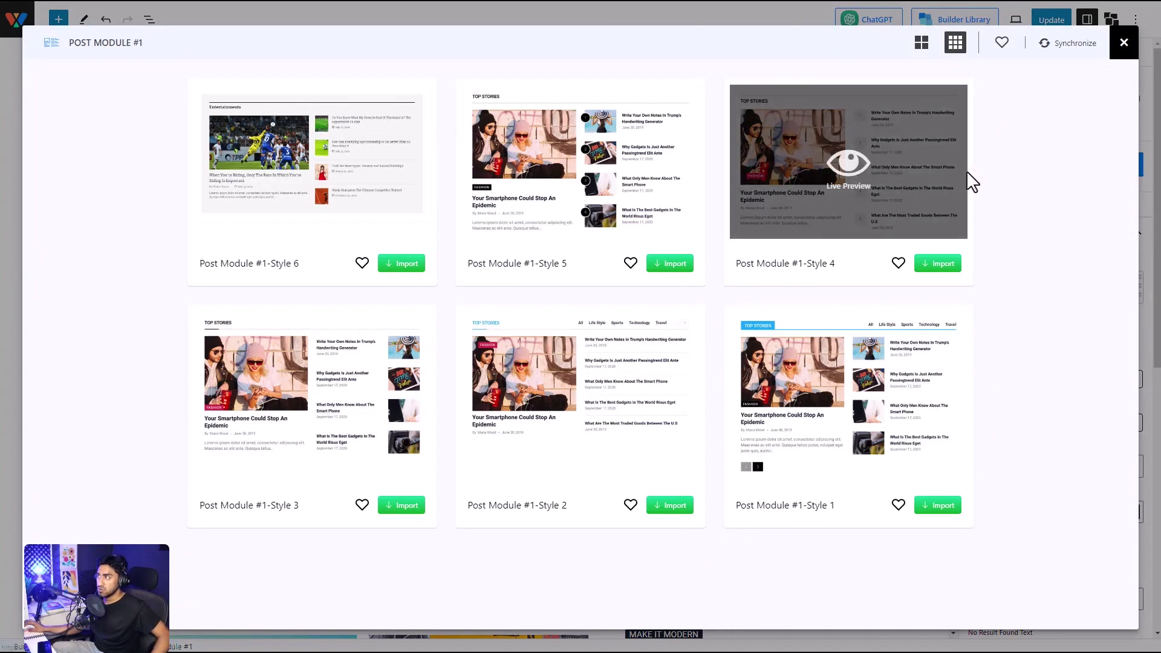
{"action": "left_click", "coordinate": [1123, 42]}
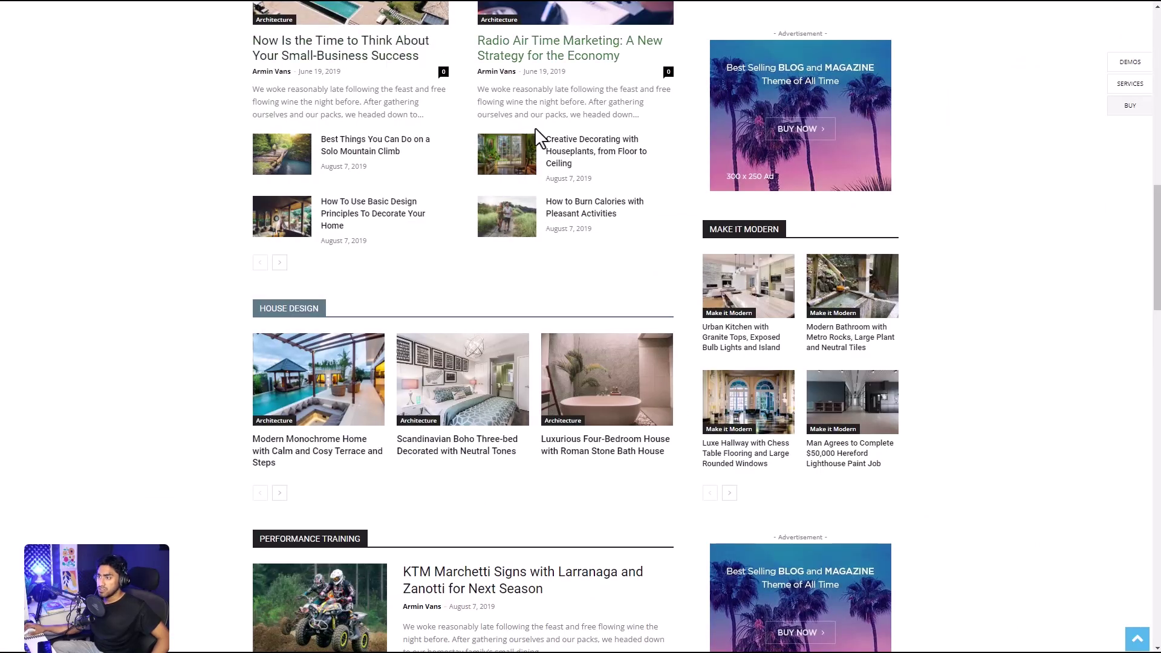
Step: Toggle the Don't Miss module's Filter off and back on, then view its Filter Type and Value
{"action": "scroll", "coordinate": [534, 139], "scroll_direction": "up", "scroll_amount": 4}
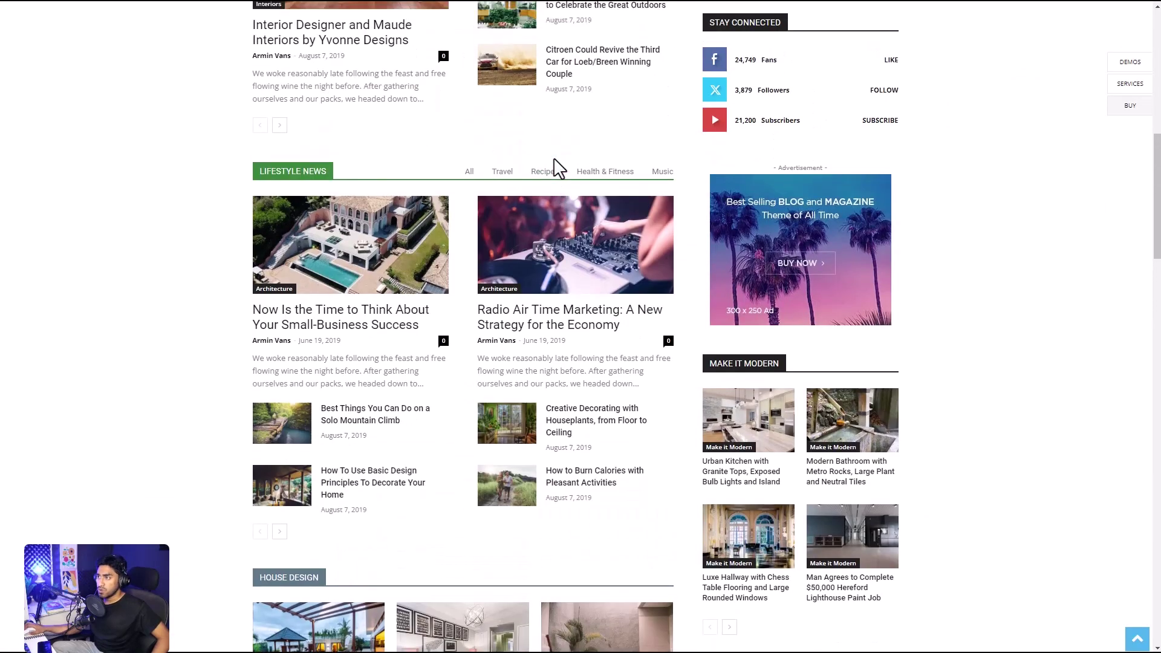
{"action": "scroll", "coordinate": [552, 172], "scroll_direction": "up", "scroll_amount": 3}
{"action": "scroll", "coordinate": [475, 380], "scroll_direction": "up", "scroll_amount": 4}
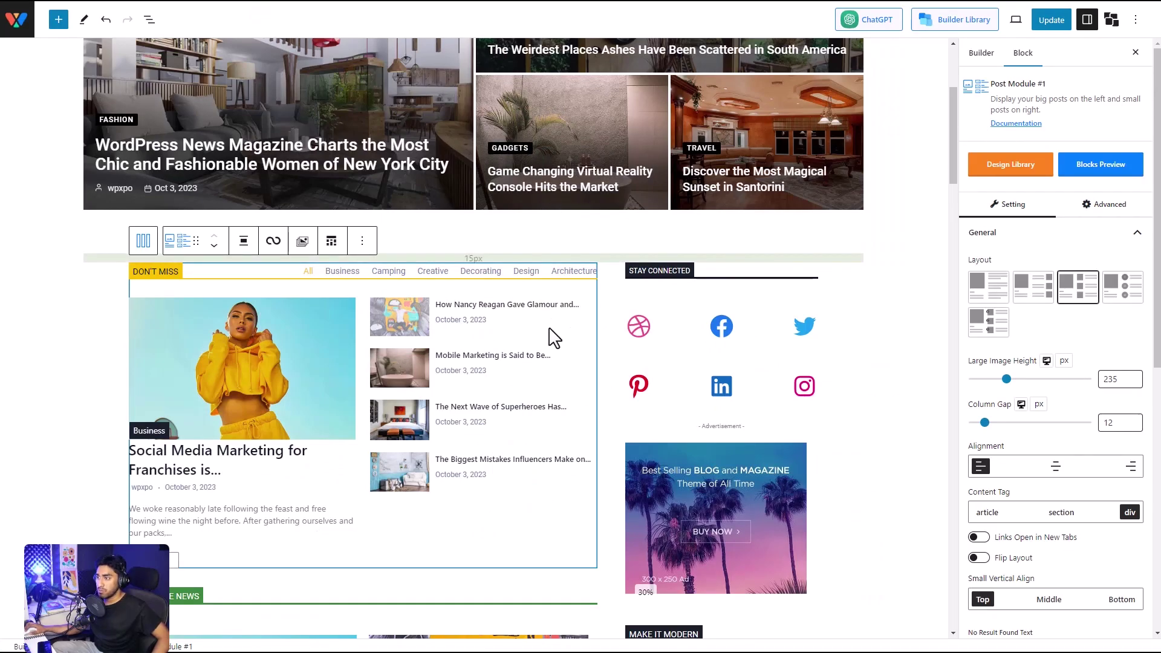
{"action": "scroll", "coordinate": [1071, 308], "scroll_direction": "down", "scroll_amount": 7}
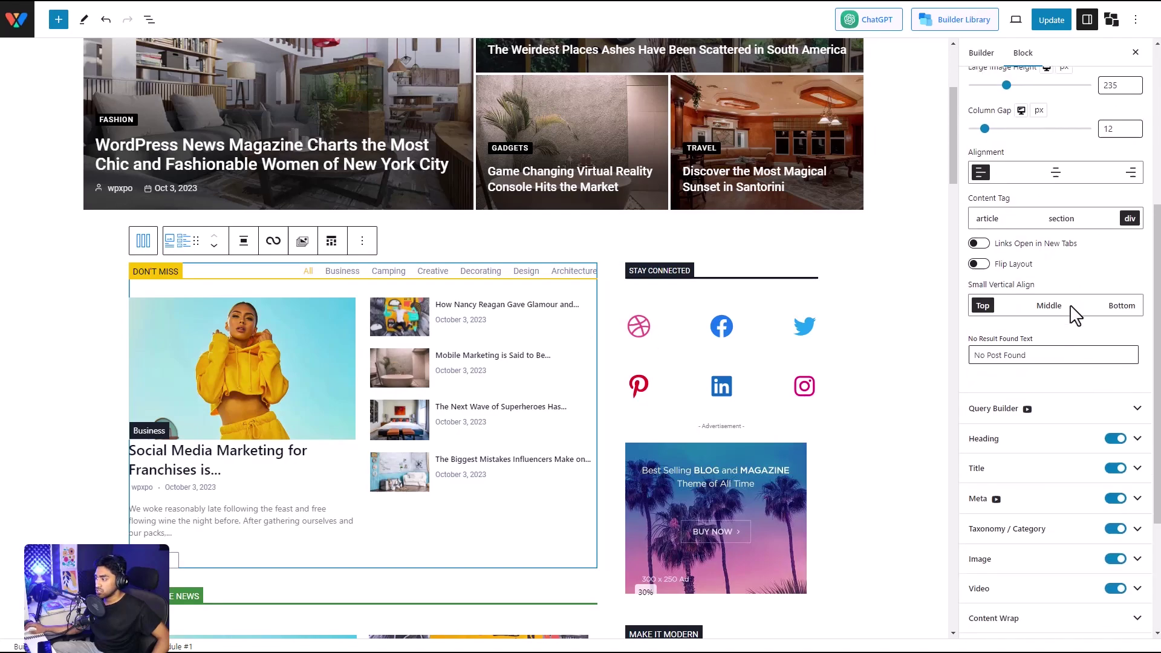
{"action": "scroll", "coordinate": [1067, 181], "scroll_direction": "down", "scroll_amount": 1}
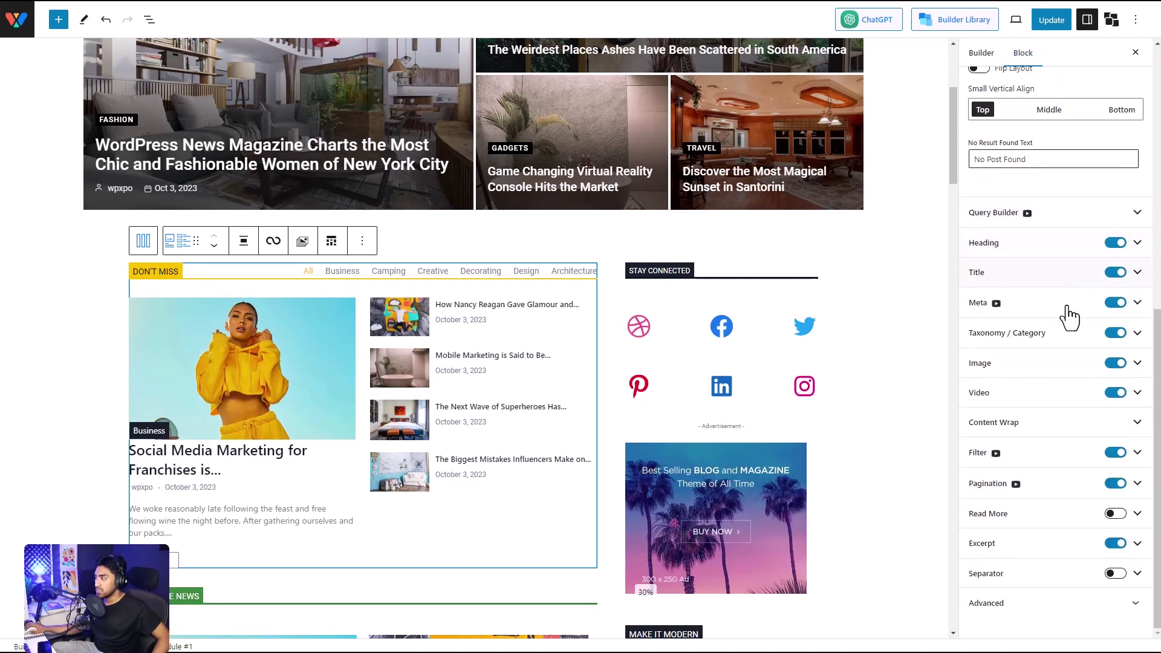
{"action": "left_click", "coordinate": [1114, 454]}
{"action": "left_click", "coordinate": [1076, 459]}
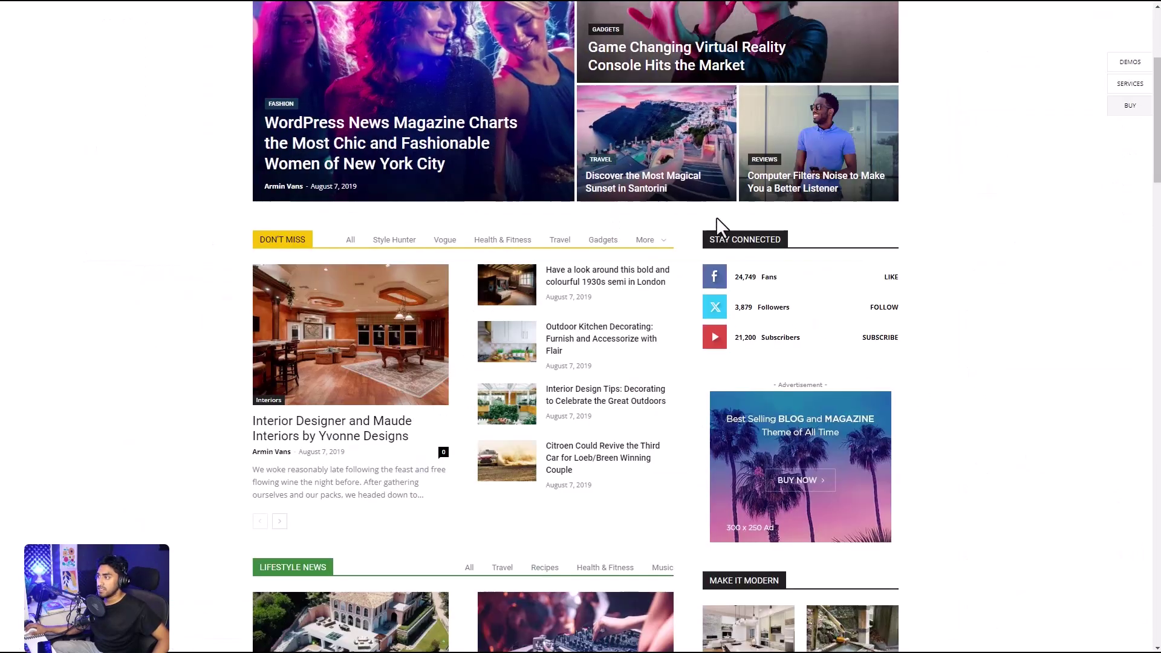
{"action": "scroll", "coordinate": [718, 225], "scroll_direction": "down", "scroll_amount": 3}
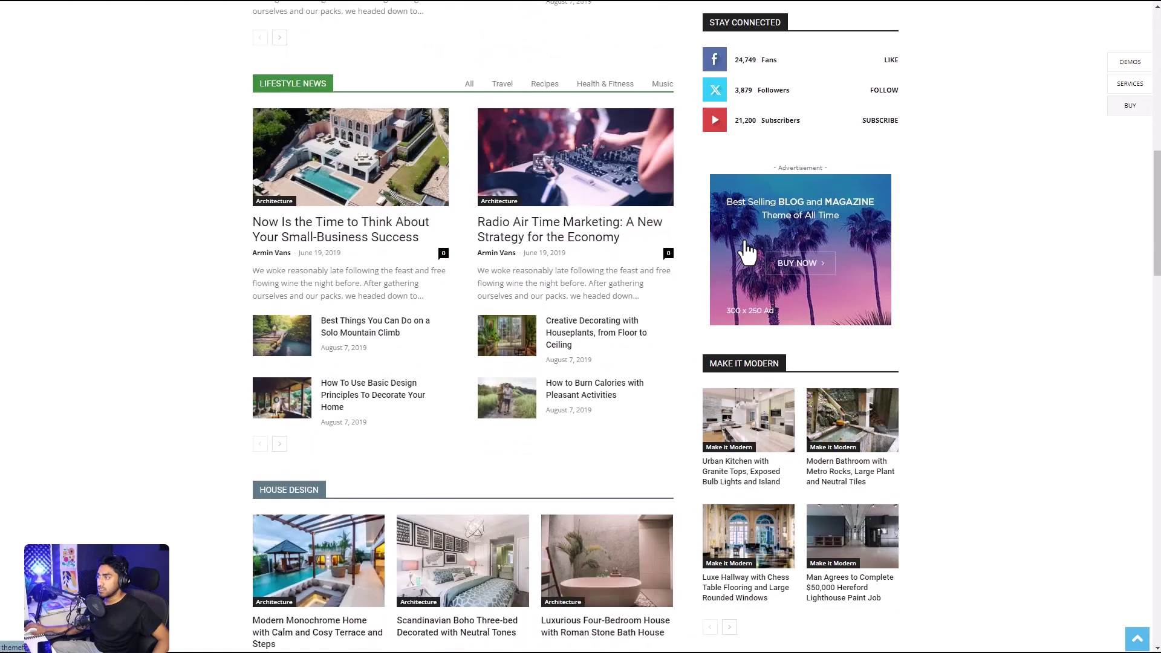
Step: Turn off Sticky Column for the sidebar column holding the Make It Modern post grid
{"action": "scroll", "coordinate": [747, 251], "scroll_direction": "up", "scroll_amount": 5}
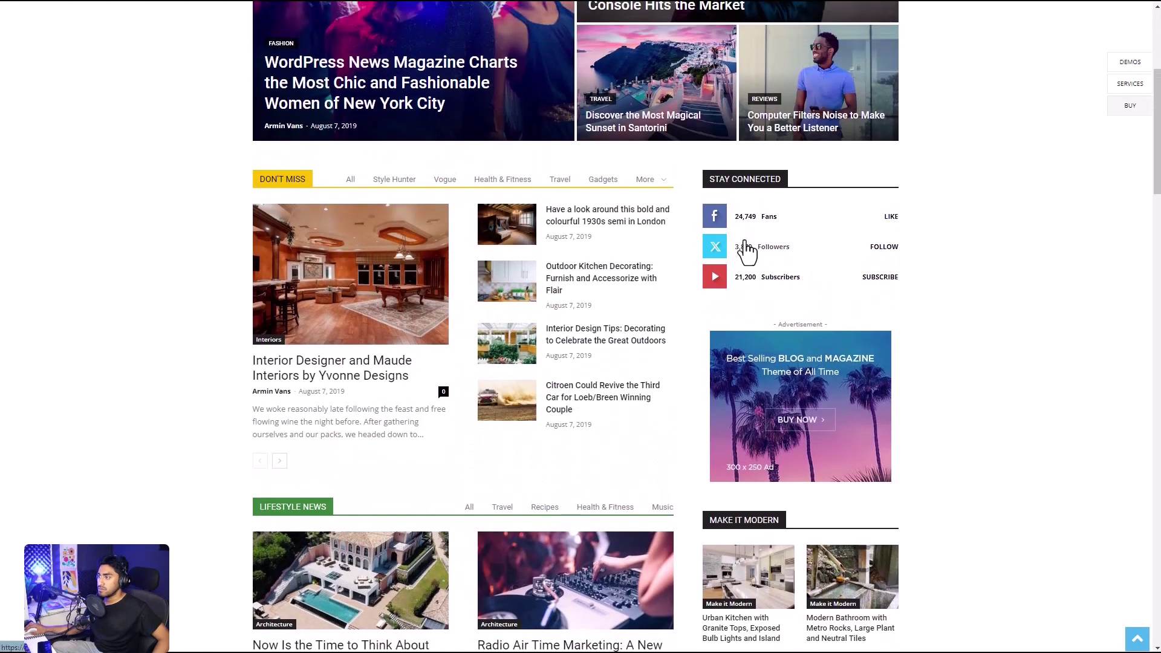
{"action": "scroll", "coordinate": [747, 251], "scroll_direction": "down", "scroll_amount": 8}
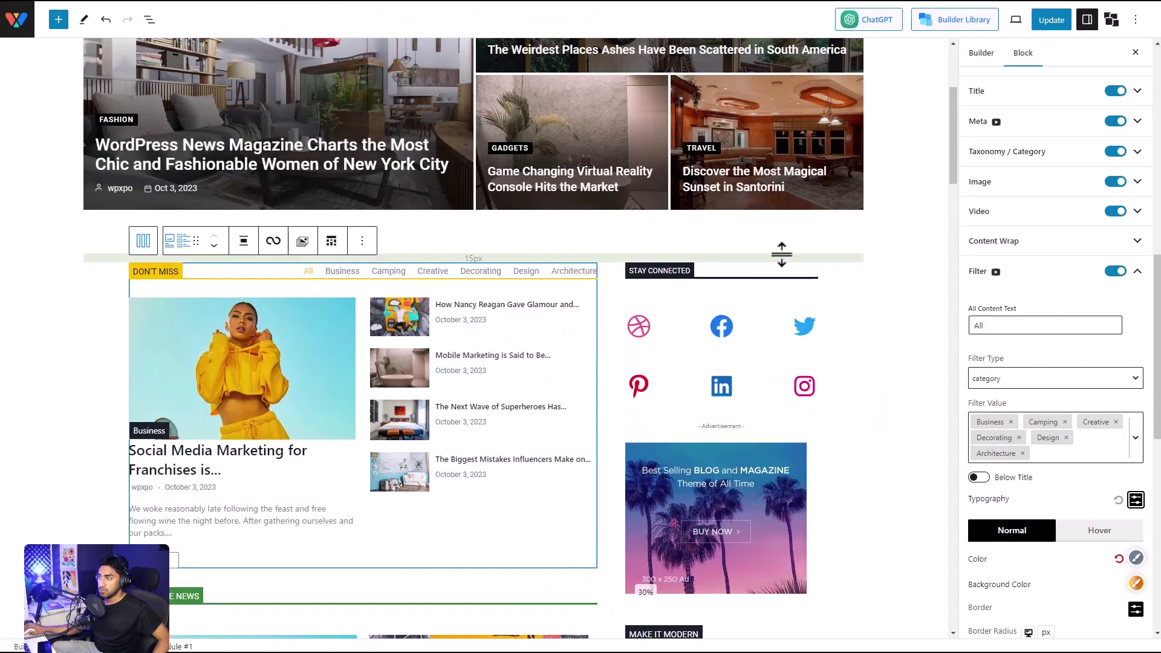
{"action": "left_click", "coordinate": [851, 284]}
{"action": "scroll", "coordinate": [789, 538], "scroll_direction": "down", "scroll_amount": 2}
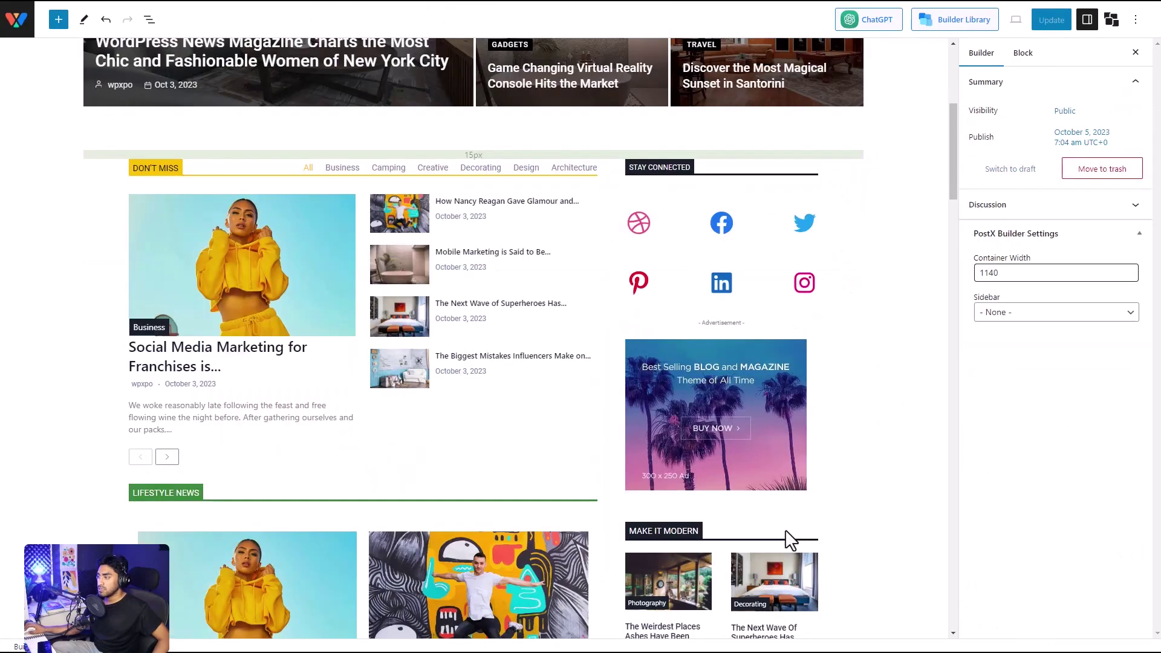
{"action": "left_click", "coordinate": [777, 537]}
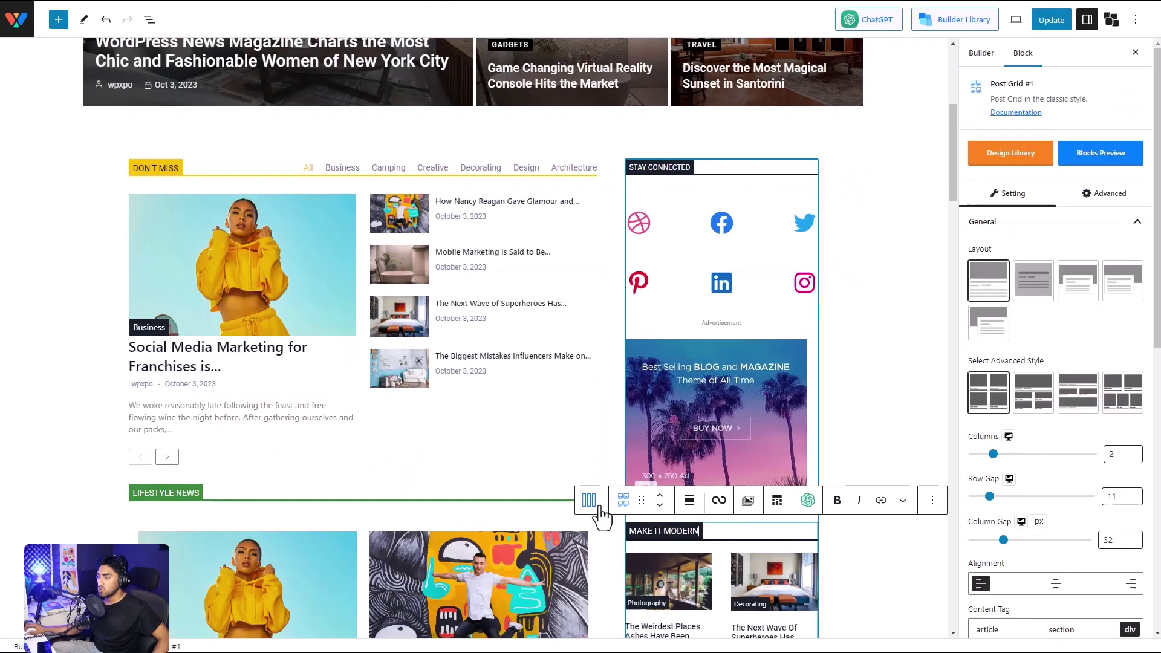
{"action": "left_click", "coordinate": [600, 508]}
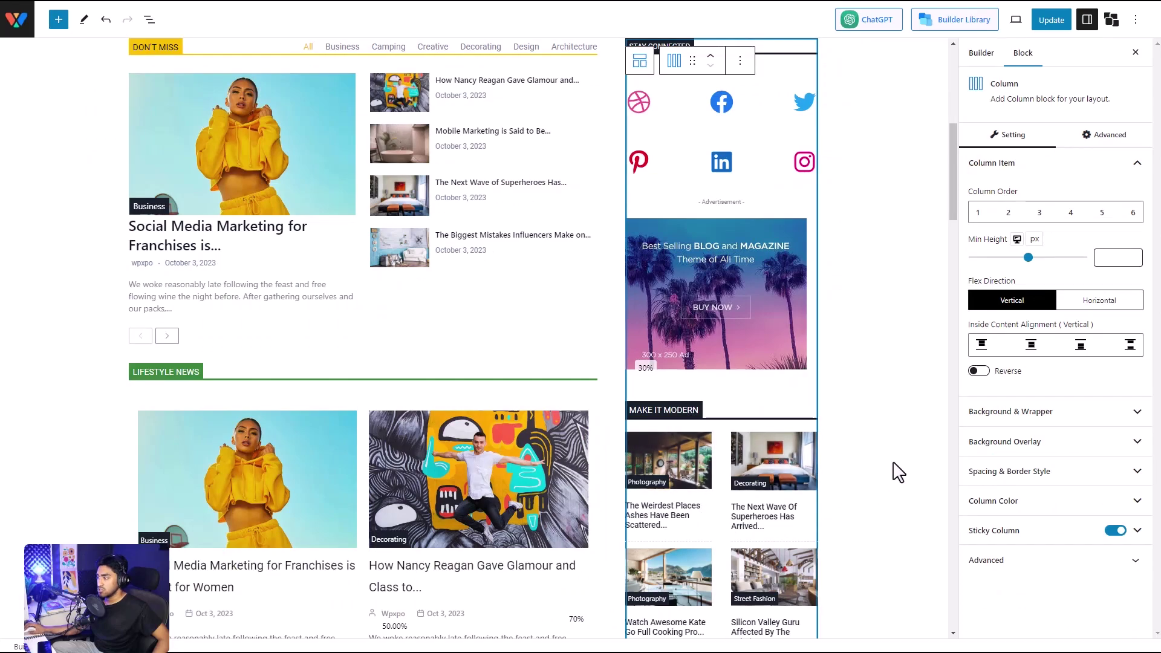
{"action": "left_click", "coordinate": [1066, 532]}
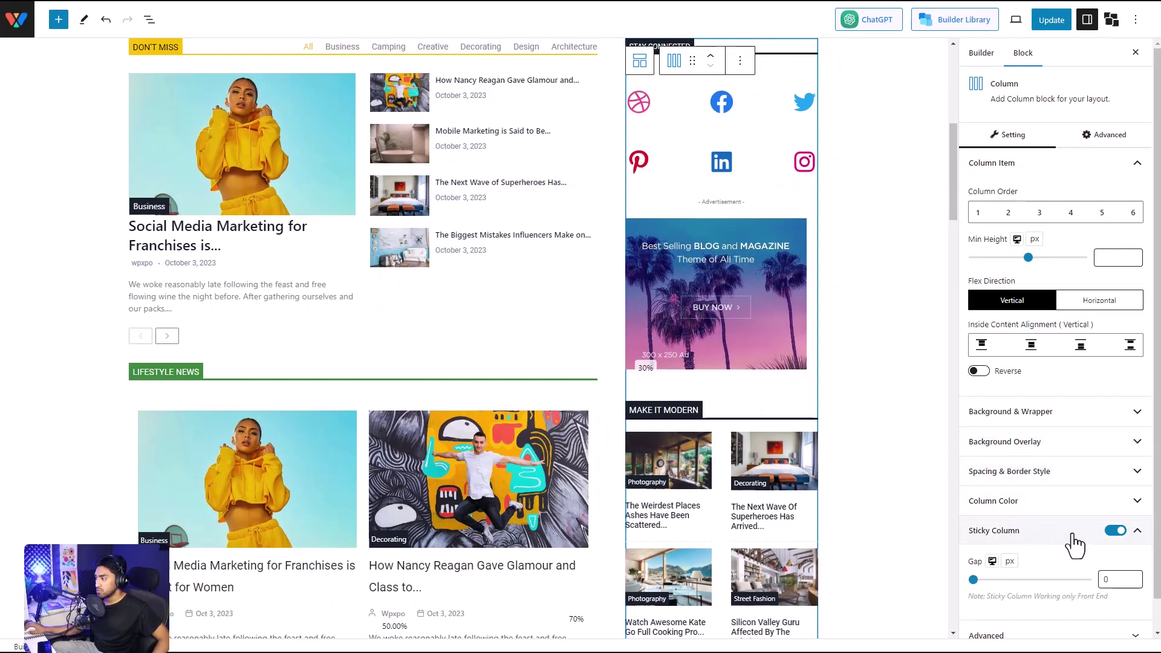
{"action": "left_click", "coordinate": [1112, 532]}
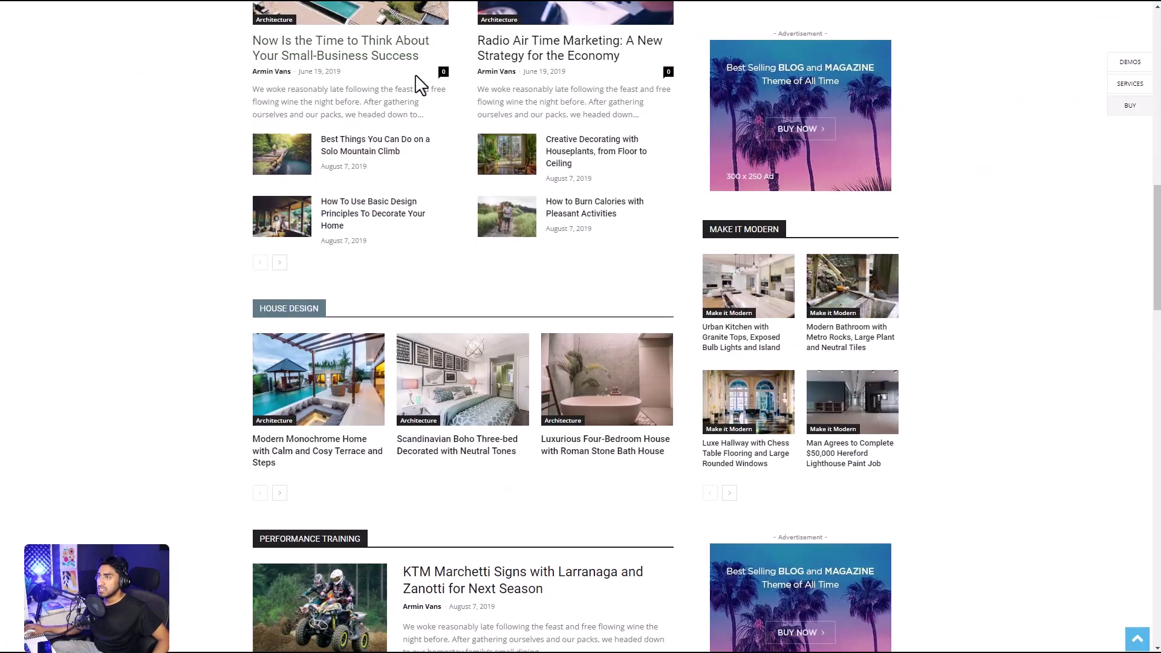
{"action": "scroll", "coordinate": [613, 291], "scroll_direction": "up", "scroll_amount": 7}
{"action": "scroll", "coordinate": [646, 308], "scroll_direction": "up", "scroll_amount": 5}
{"action": "mouse_move", "coordinate": [653, 306]}
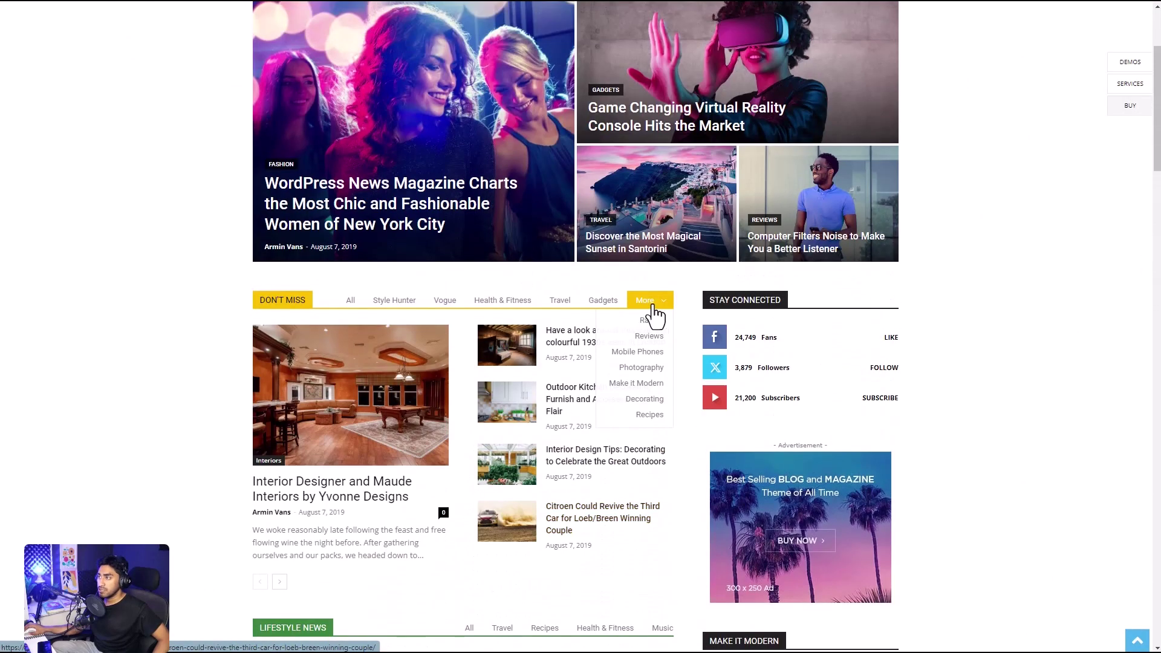
{"action": "scroll", "coordinate": [655, 311], "scroll_direction": "up", "scroll_amount": 3}
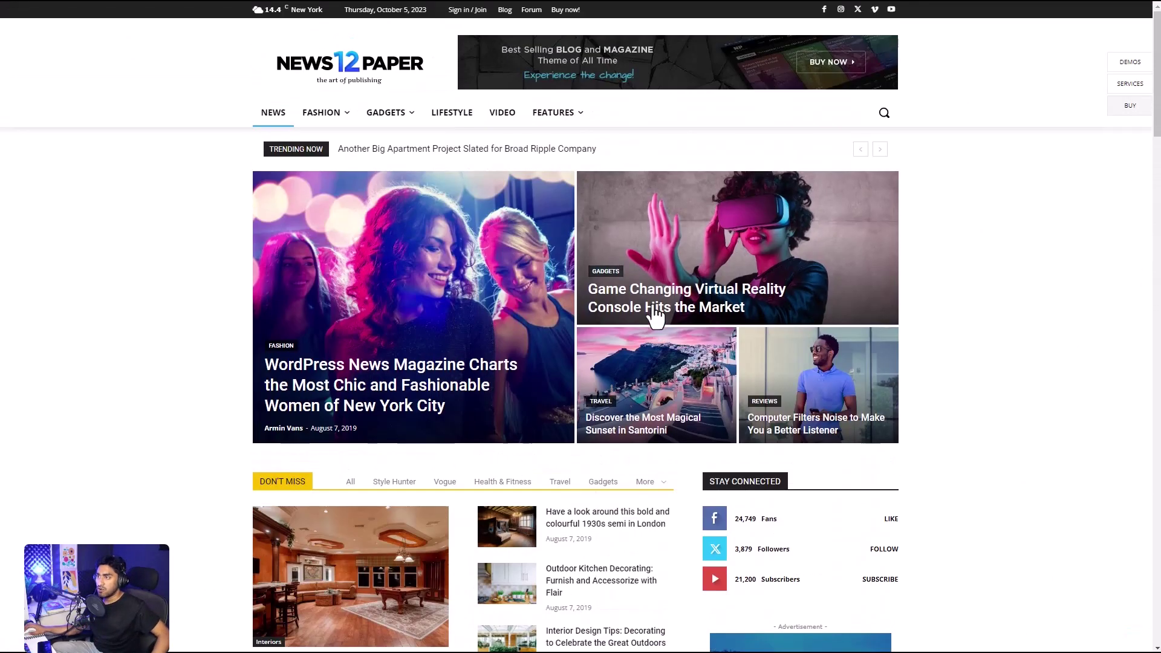
{"action": "scroll", "coordinate": [652, 314], "scroll_direction": "down", "scroll_amount": 3}
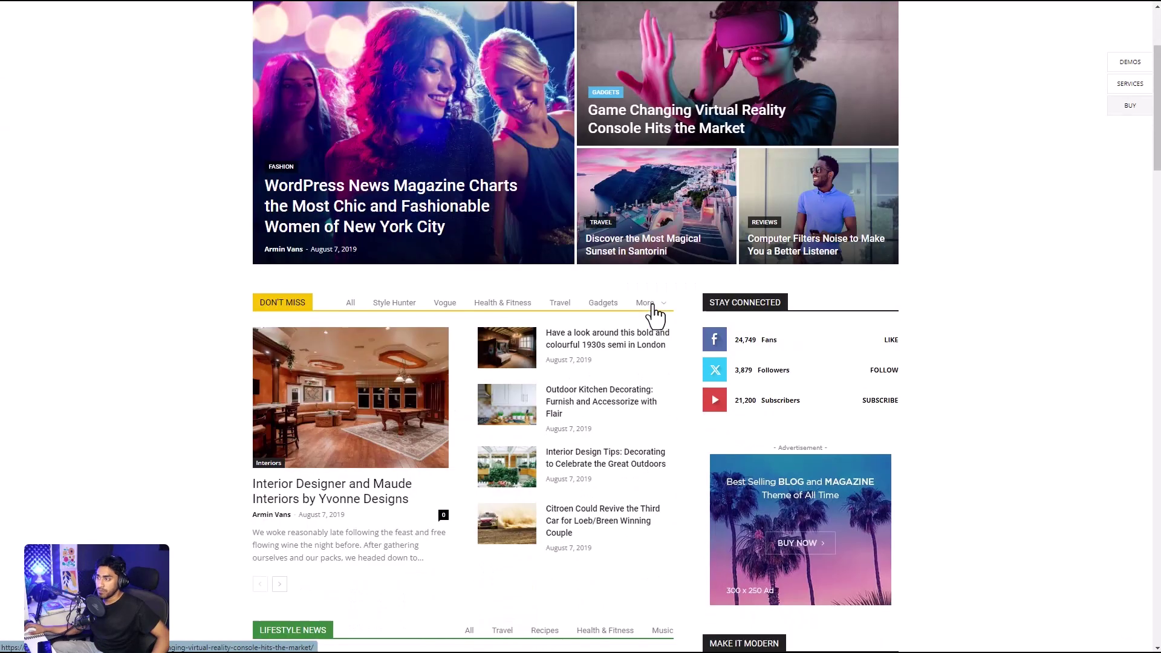
{"action": "scroll", "coordinate": [655, 313], "scroll_direction": "up", "scroll_amount": 3}
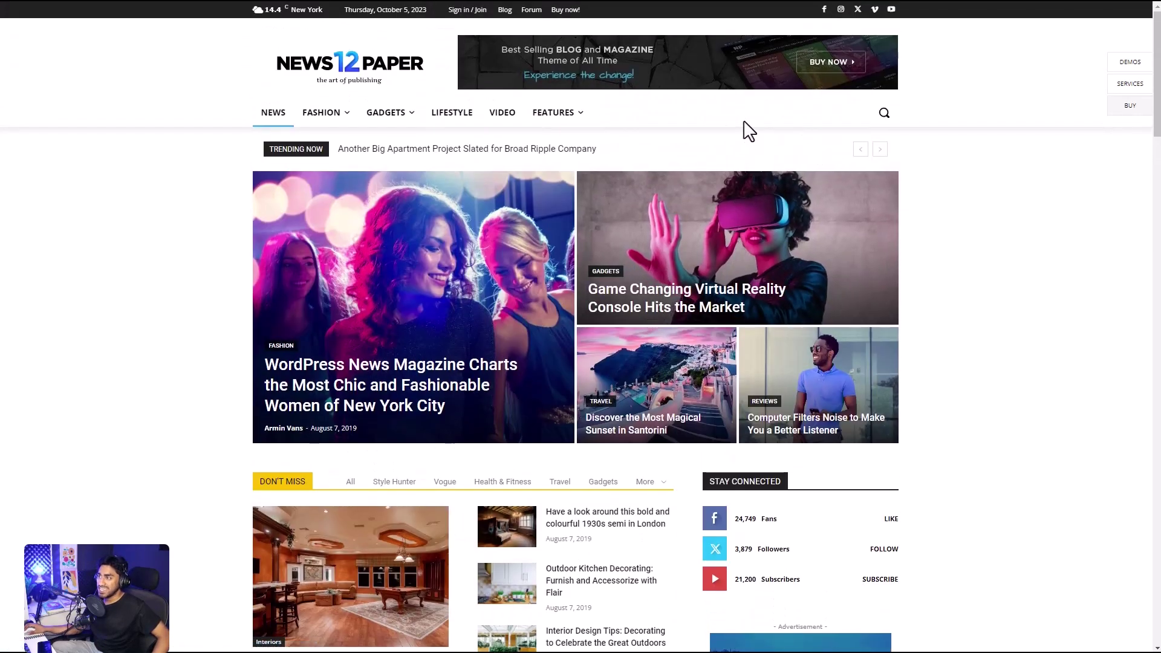
{"action": "scroll", "coordinate": [761, 260], "scroll_direction": "down", "scroll_amount": 14}
{"action": "scroll", "coordinate": [761, 283], "scroll_direction": "down", "scroll_amount": 20}
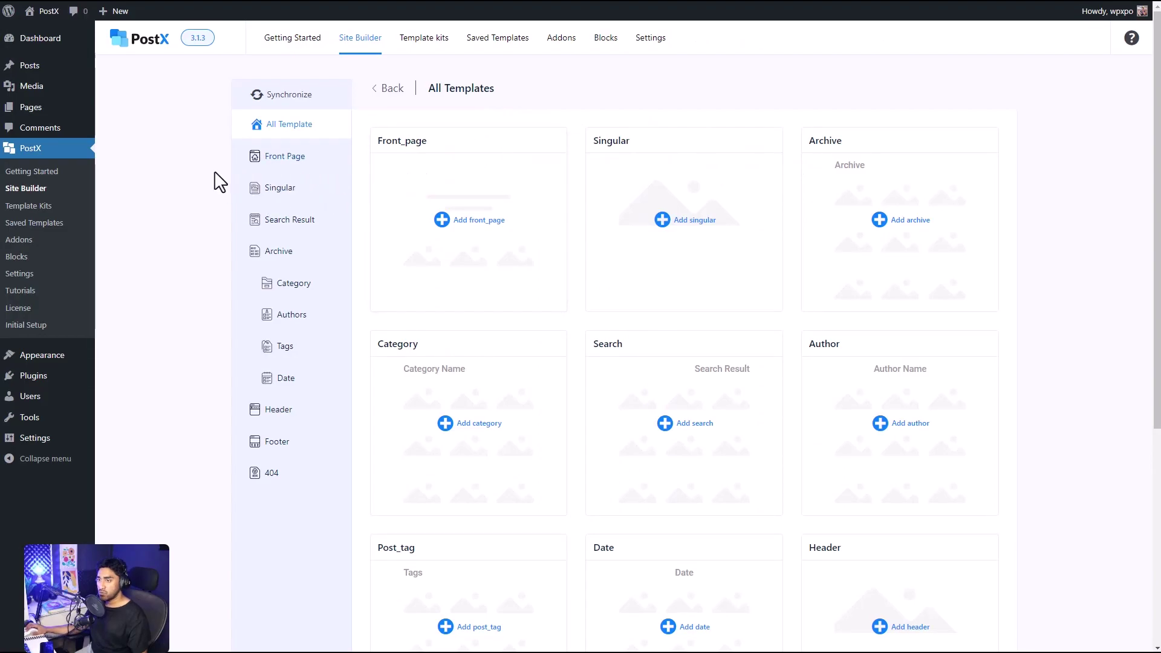
Step: Open All Header Templates from the Header card in the PostX Site Builder
{"action": "scroll", "coordinate": [434, 189], "scroll_direction": "down", "scroll_amount": 5}
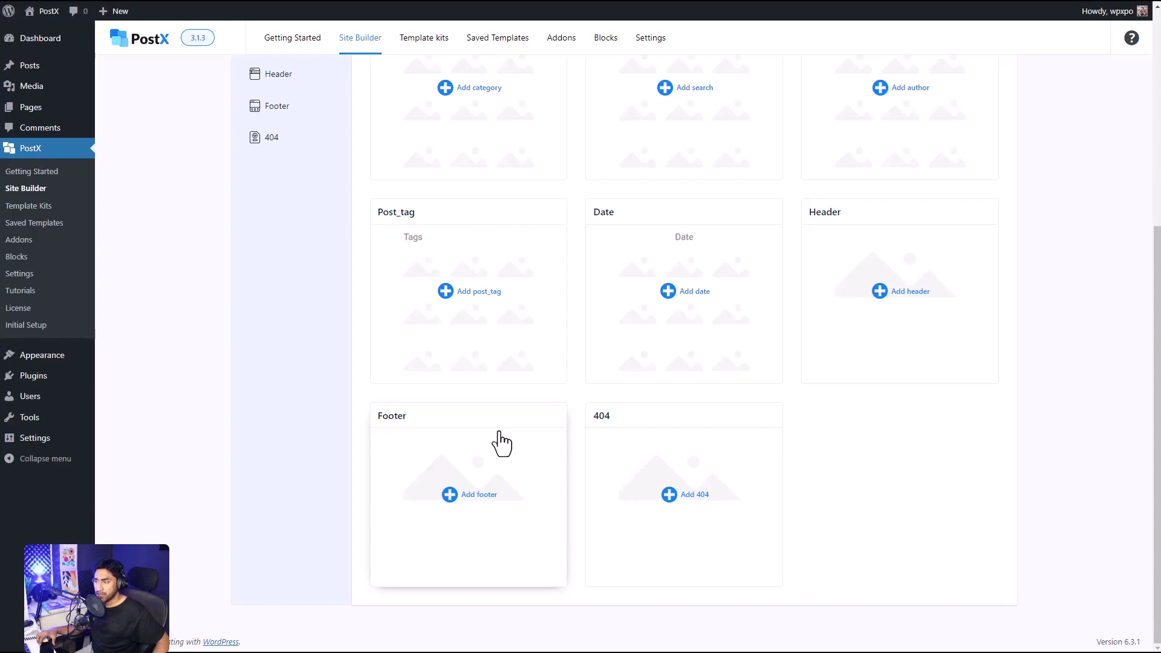
{"action": "left_click", "coordinate": [846, 296]}
{"action": "scroll", "coordinate": [661, 260], "scroll_direction": "up", "scroll_amount": 2}
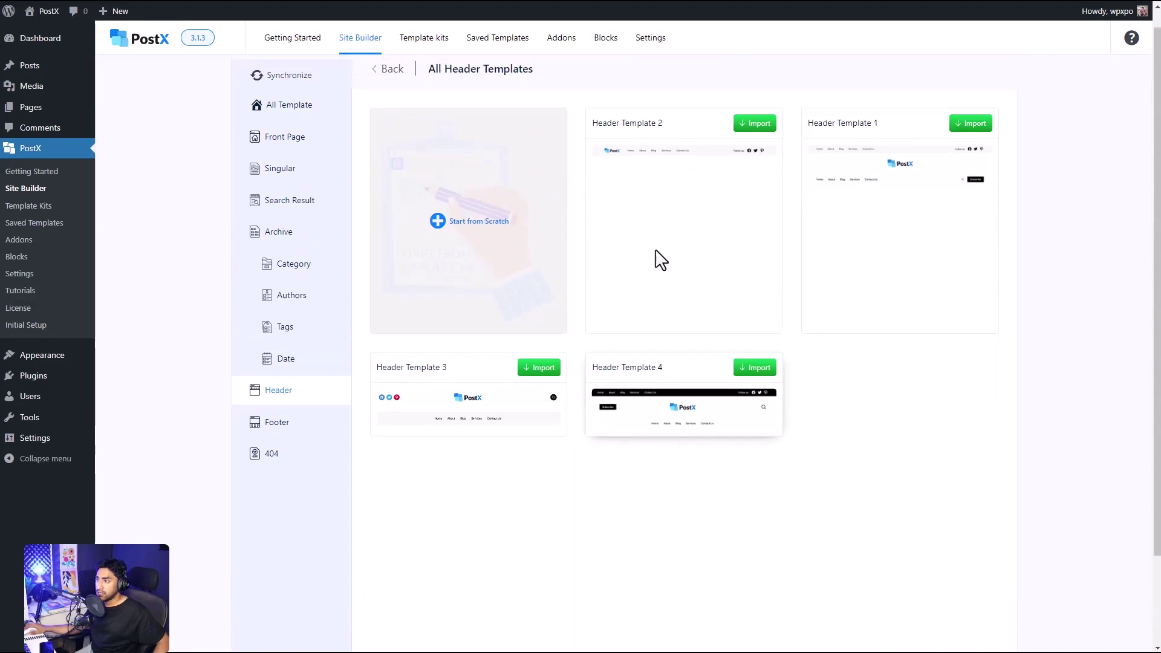
Step: Start a blank header and add a 30/70 Row with an Image block in the narrow column
{"action": "left_click", "coordinate": [498, 238]}
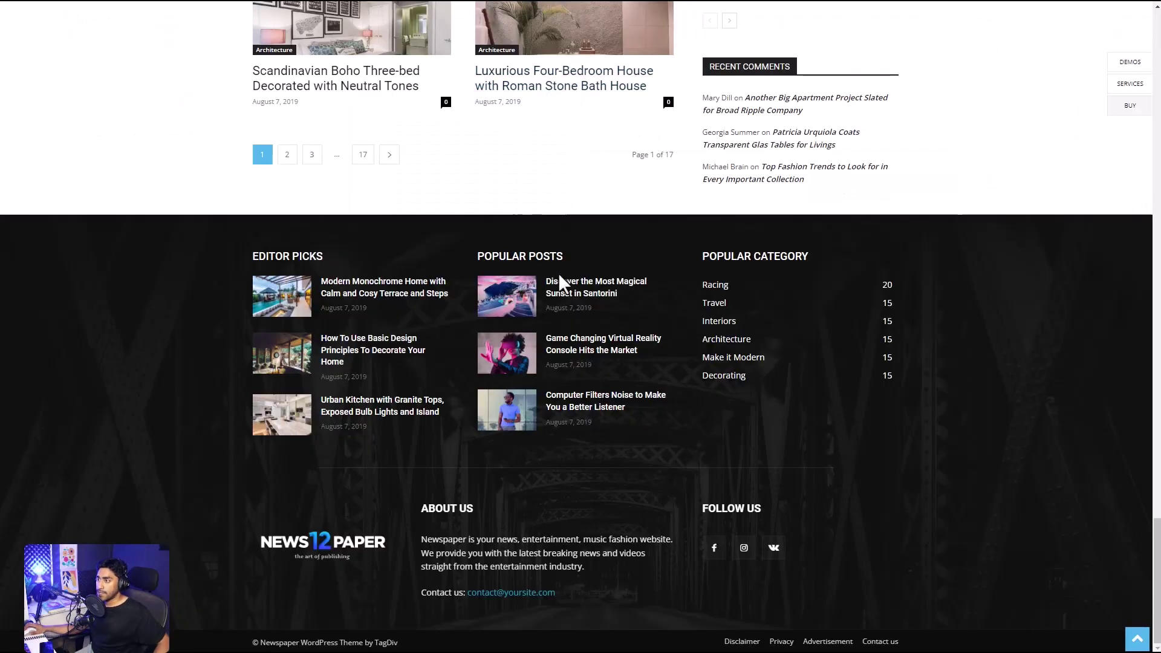
{"action": "scroll", "coordinate": [852, 409], "scroll_direction": "up", "scroll_amount": 15}
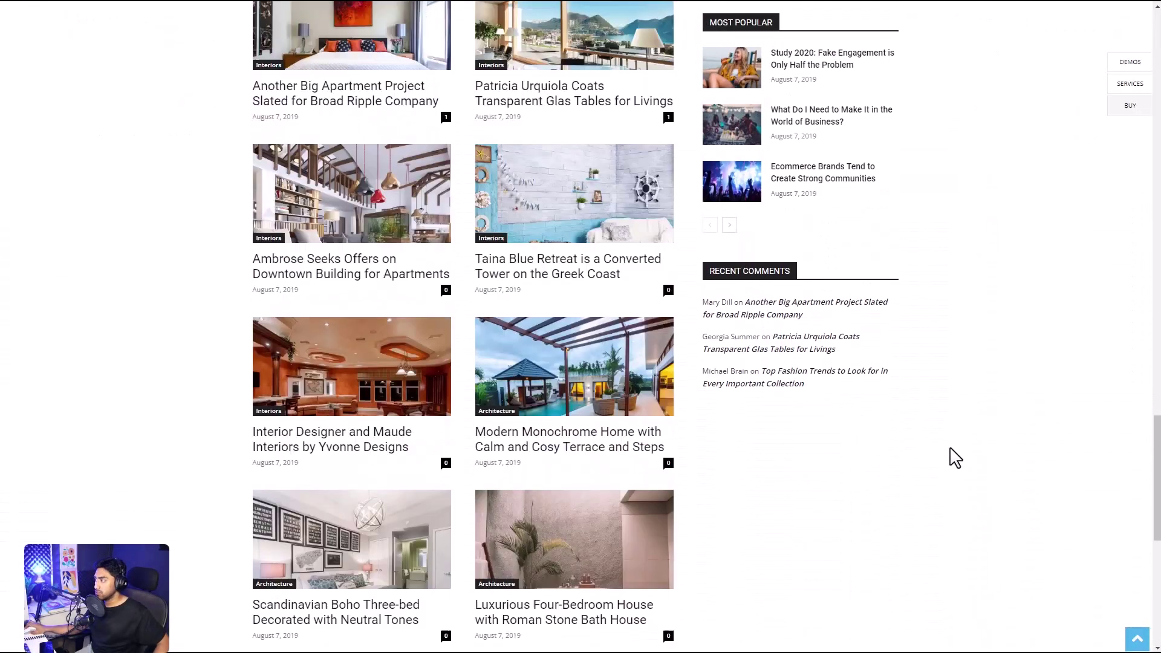
{"action": "scroll", "coordinate": [956, 457], "scroll_direction": "up", "scroll_amount": 10}
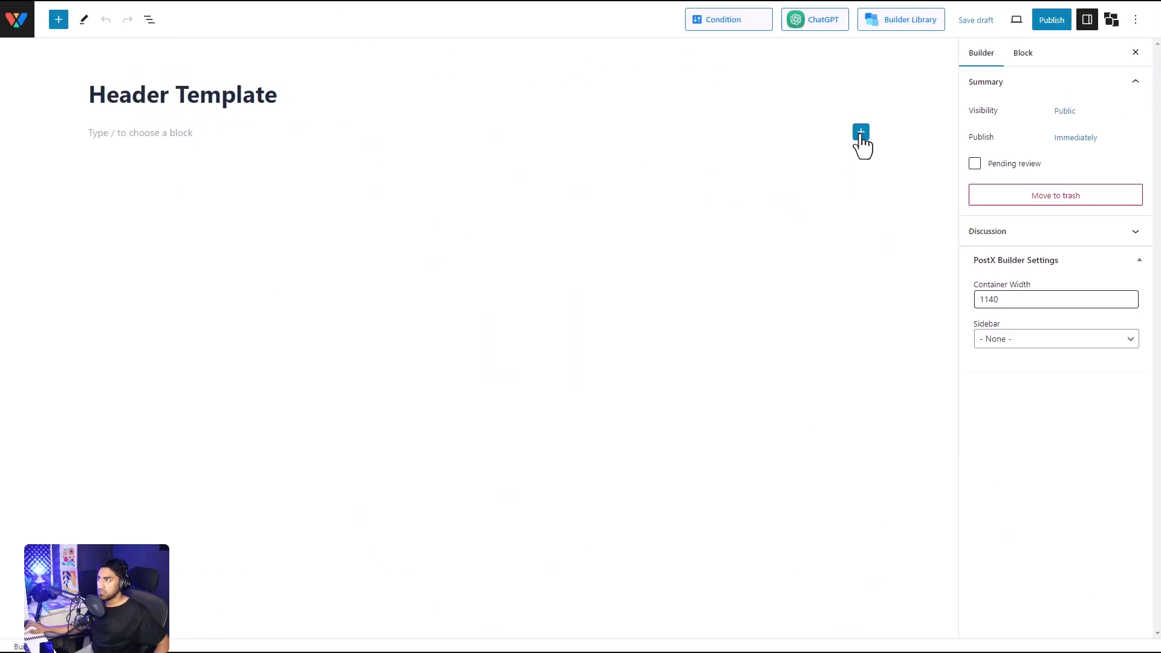
{"action": "left_click", "coordinate": [861, 133]}
{"action": "left_click", "coordinate": [896, 278]}
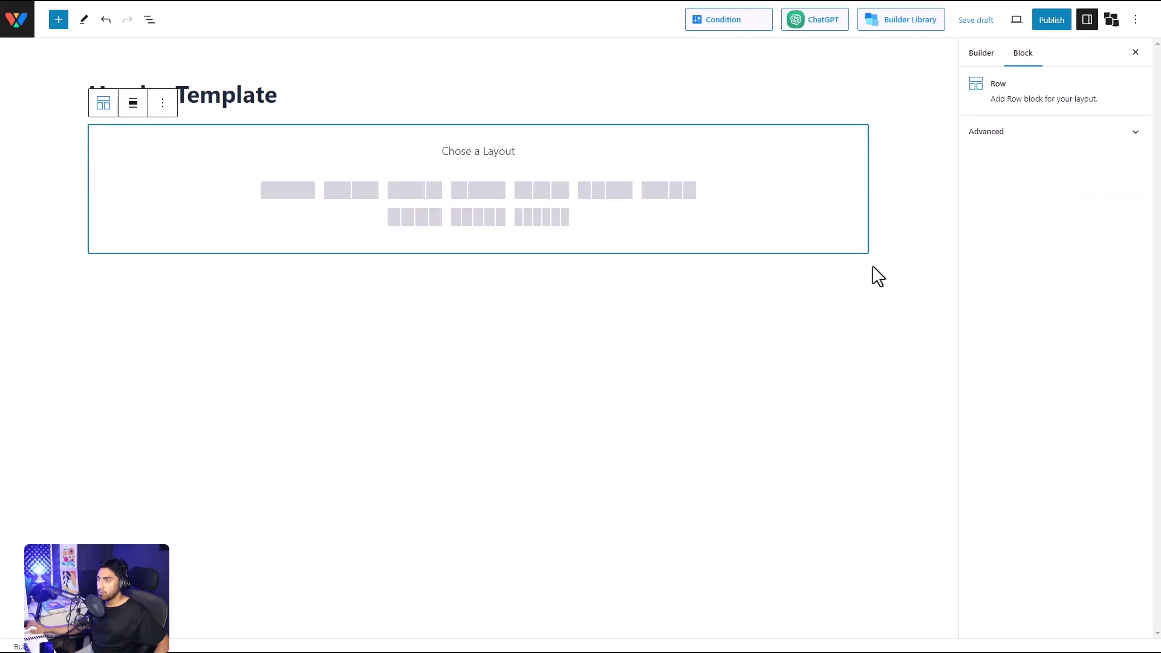
{"action": "left_click", "coordinate": [483, 194]}
{"action": "left_click", "coordinate": [234, 147]}
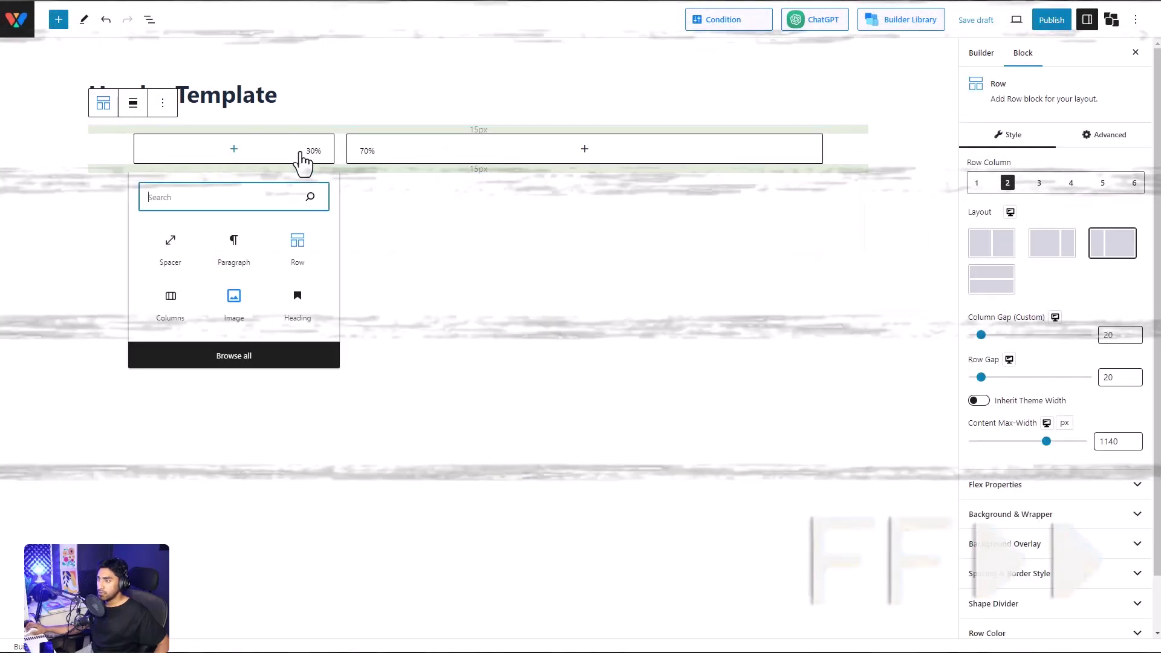
{"action": "left_click", "coordinate": [243, 298]}
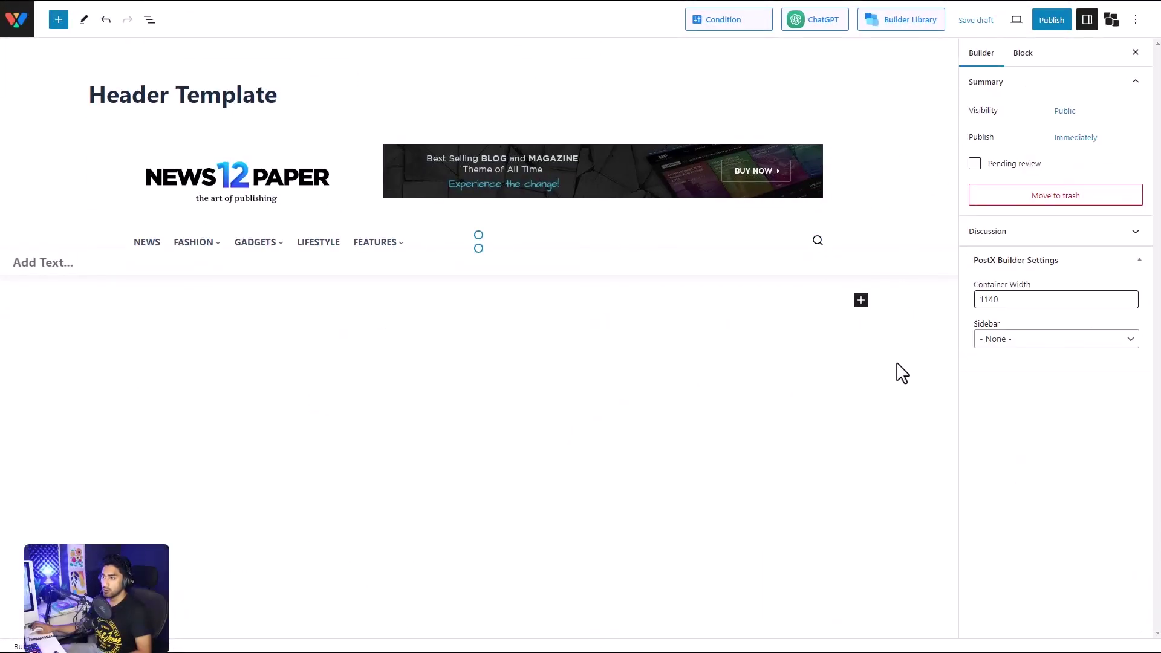
Step: Publish the header template with the display condition Include + Entire Site saved
{"action": "left_click", "coordinate": [1058, 25]}
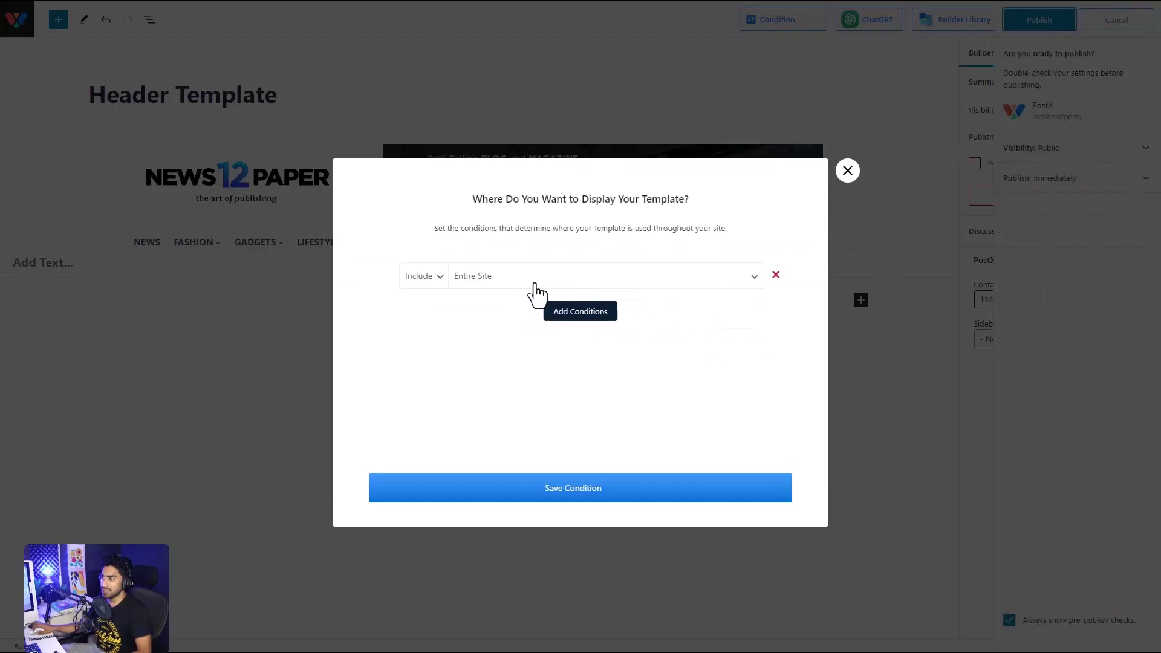
{"action": "left_click", "coordinate": [516, 277]}
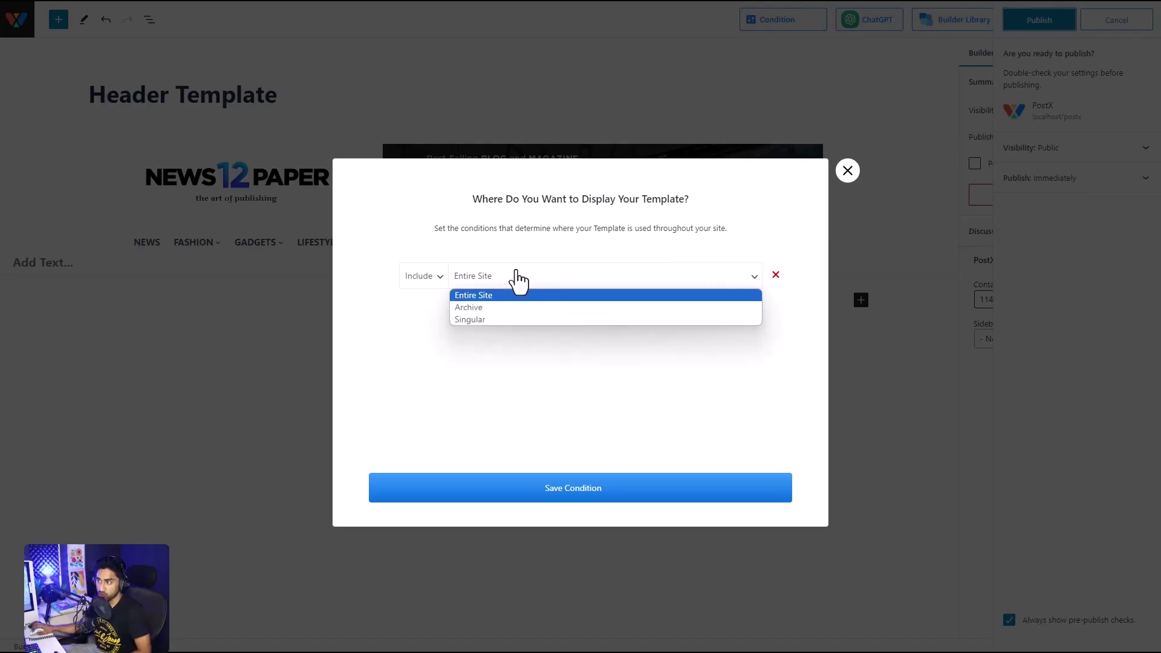
{"action": "left_click", "coordinate": [434, 284]}
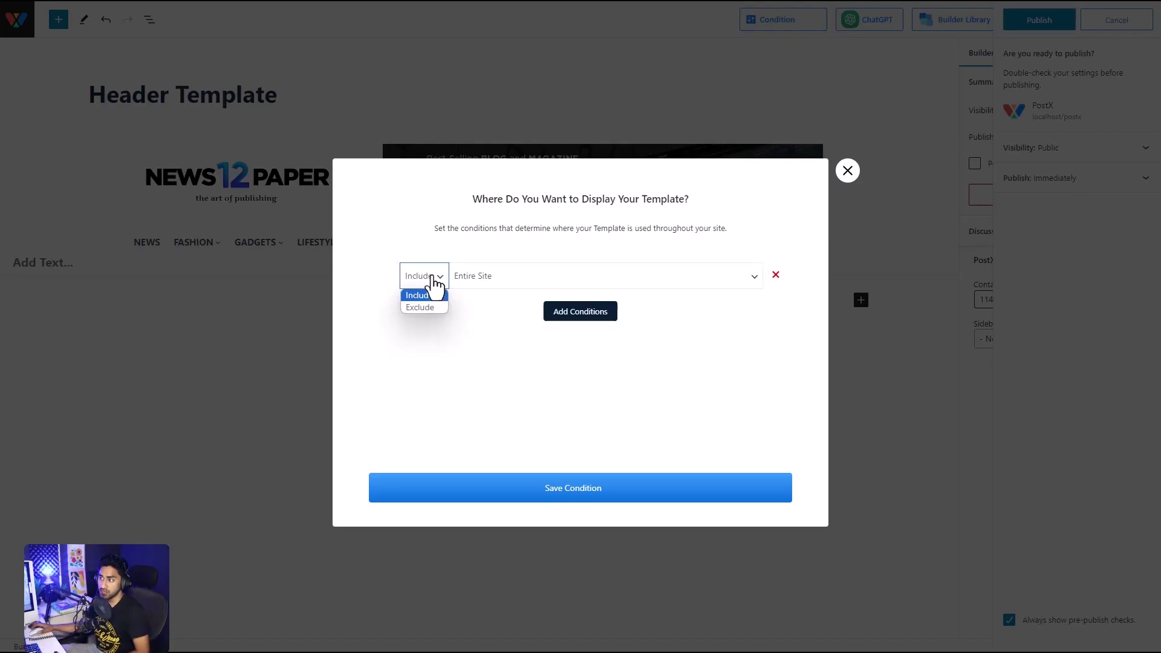
{"action": "left_click", "coordinate": [470, 279]}
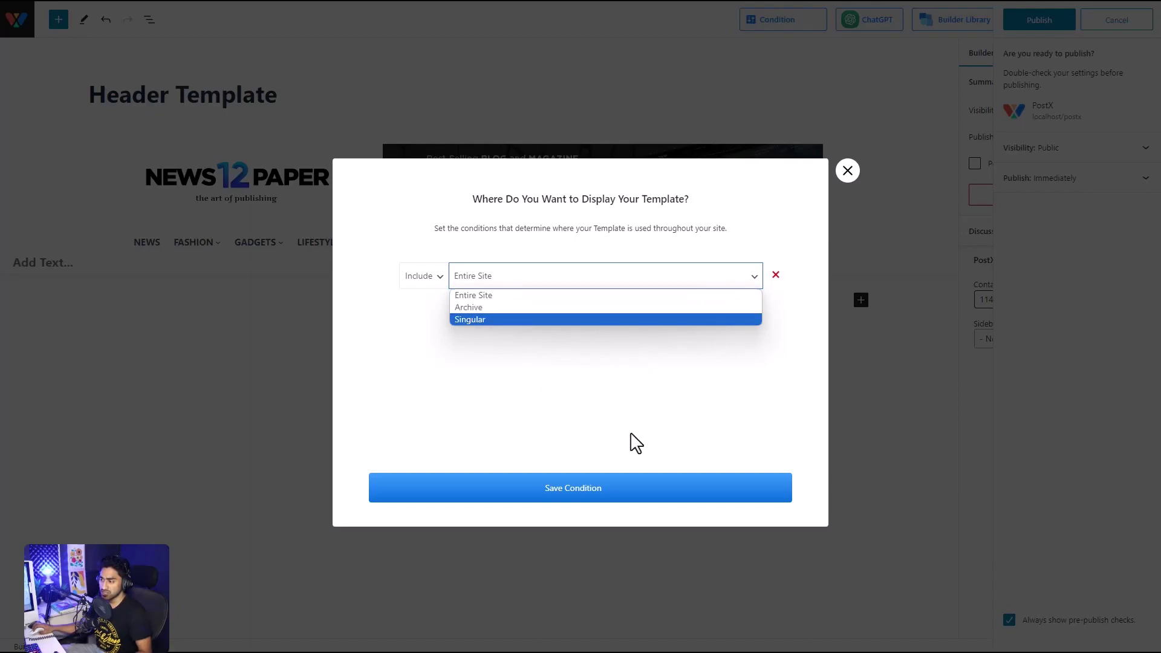
{"action": "left_click", "coordinate": [812, 271]}
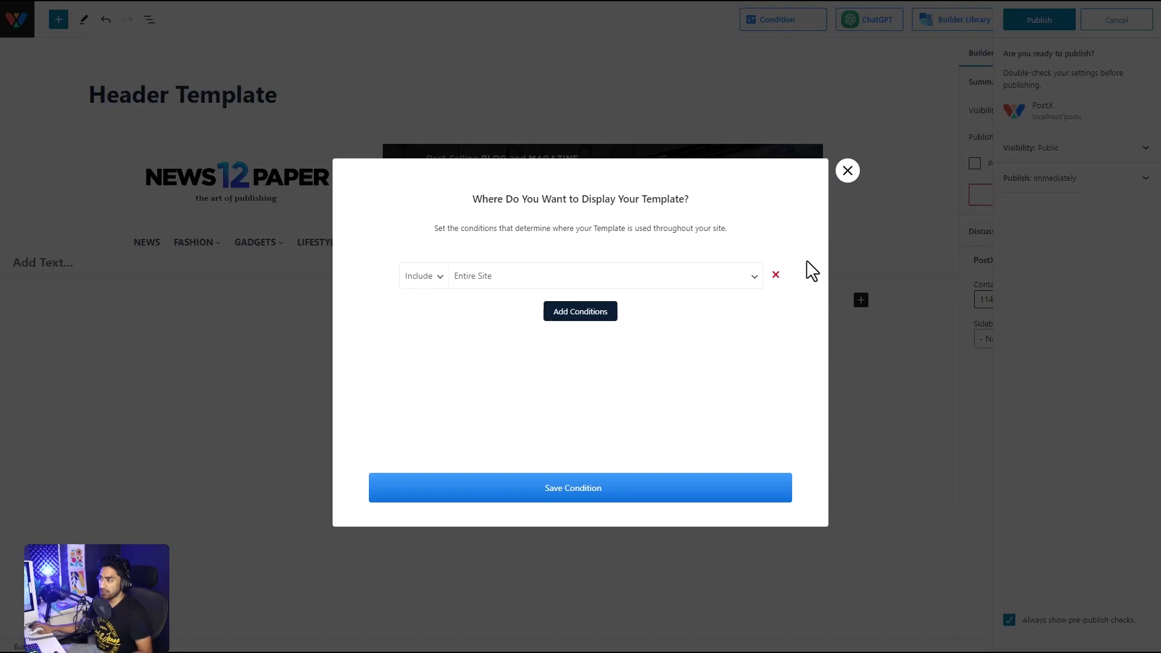
{"action": "left_click", "coordinate": [610, 490]}
{"action": "left_click", "coordinate": [847, 180]}
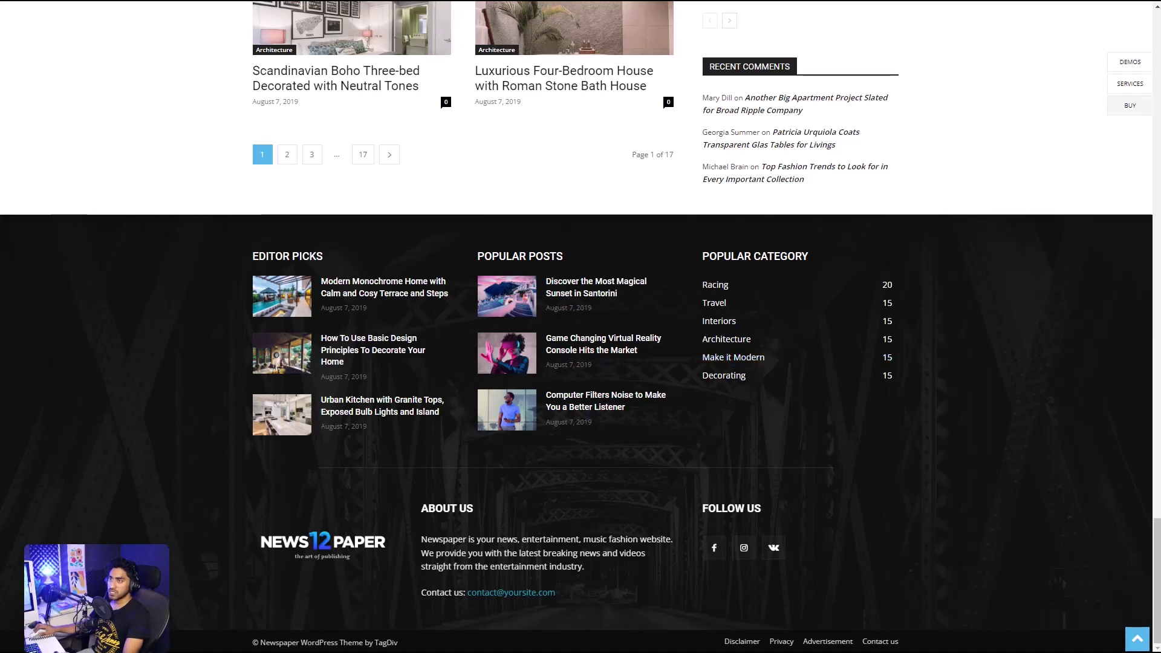
Step: Switch from the demo site's footer back to the WordPress footer templates page
{"action": "key", "text": "ctrl+Tab"}
Step: Start a blank footer with a one-column Row whose background type is Image
{"action": "left_click", "coordinate": [473, 231]}
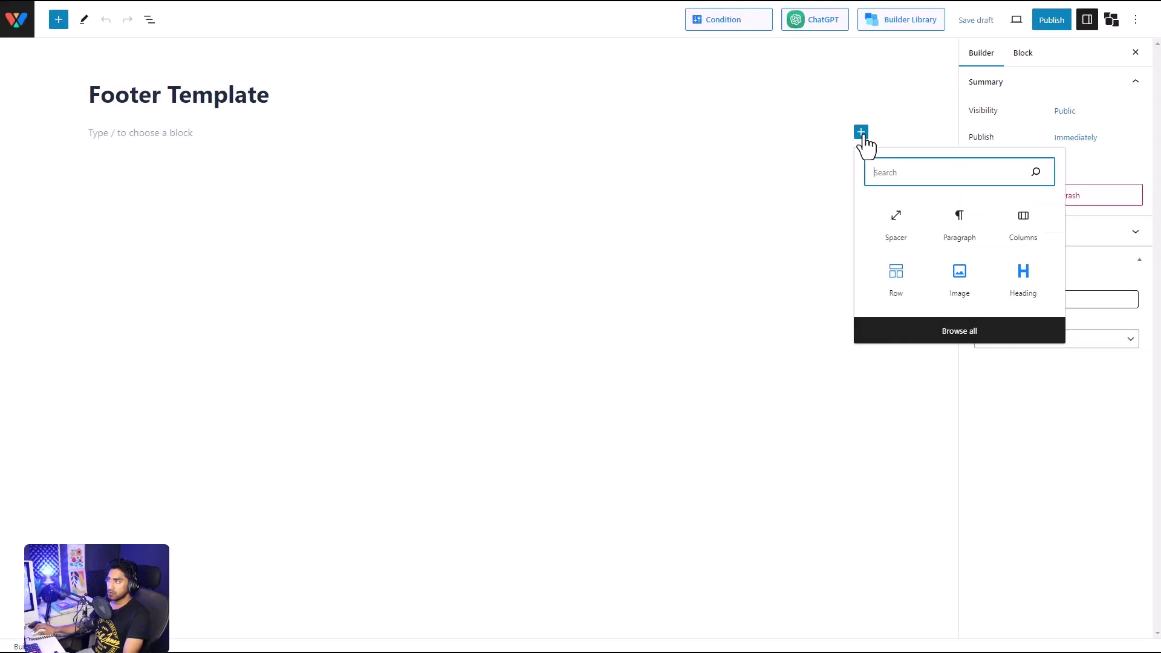
{"action": "left_click", "coordinate": [896, 280]}
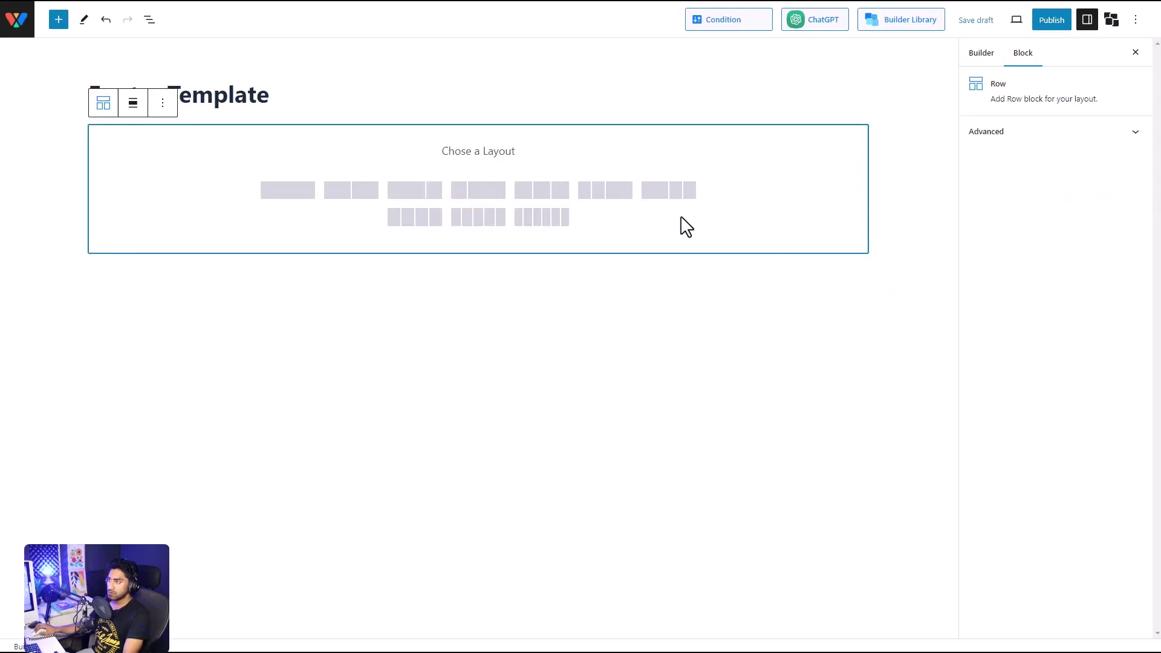
{"action": "left_click", "coordinate": [291, 195]}
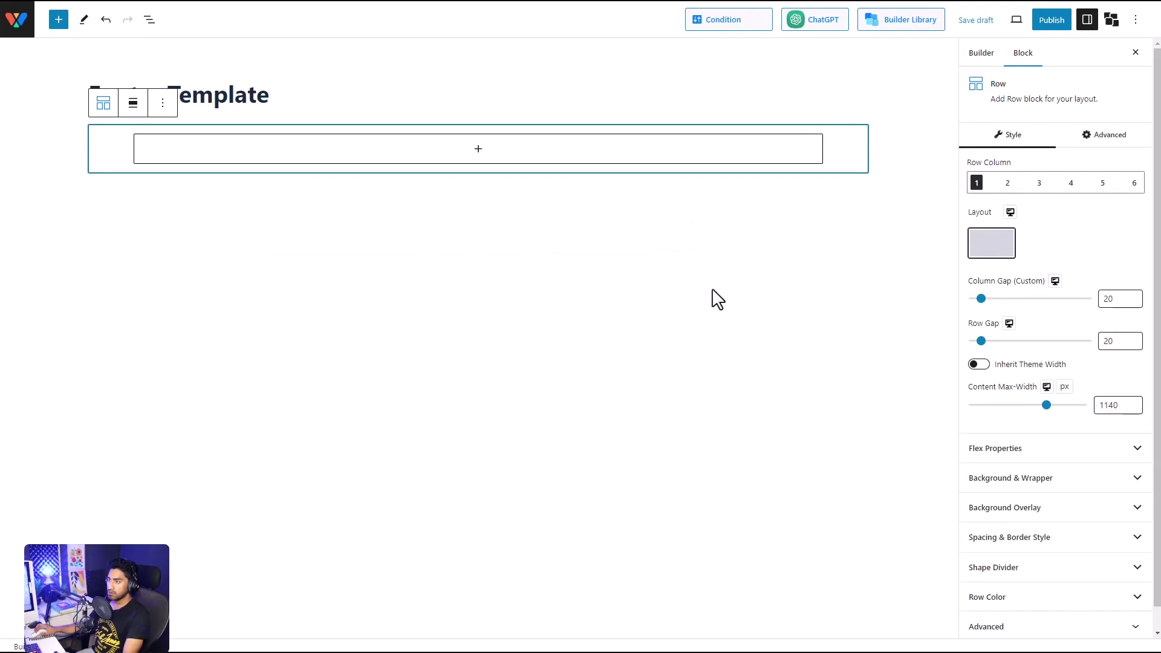
{"action": "left_click", "coordinate": [1053, 483]}
{"action": "scroll", "coordinate": [1053, 490], "scroll_direction": "down", "scroll_amount": 2}
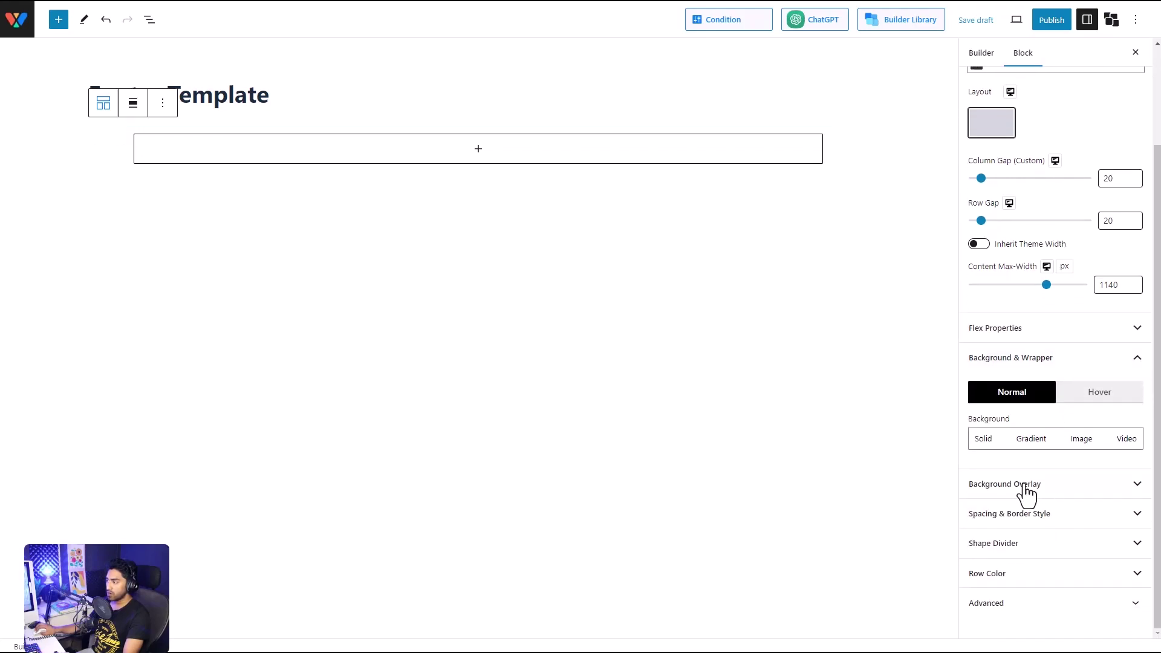
{"action": "left_click", "coordinate": [1076, 440]}
Step: Set the black-and-white bridge photo as background at focal point 54 left, 65 top, then search blocks for 'post'
{"action": "left_click", "coordinate": [985, 517]}
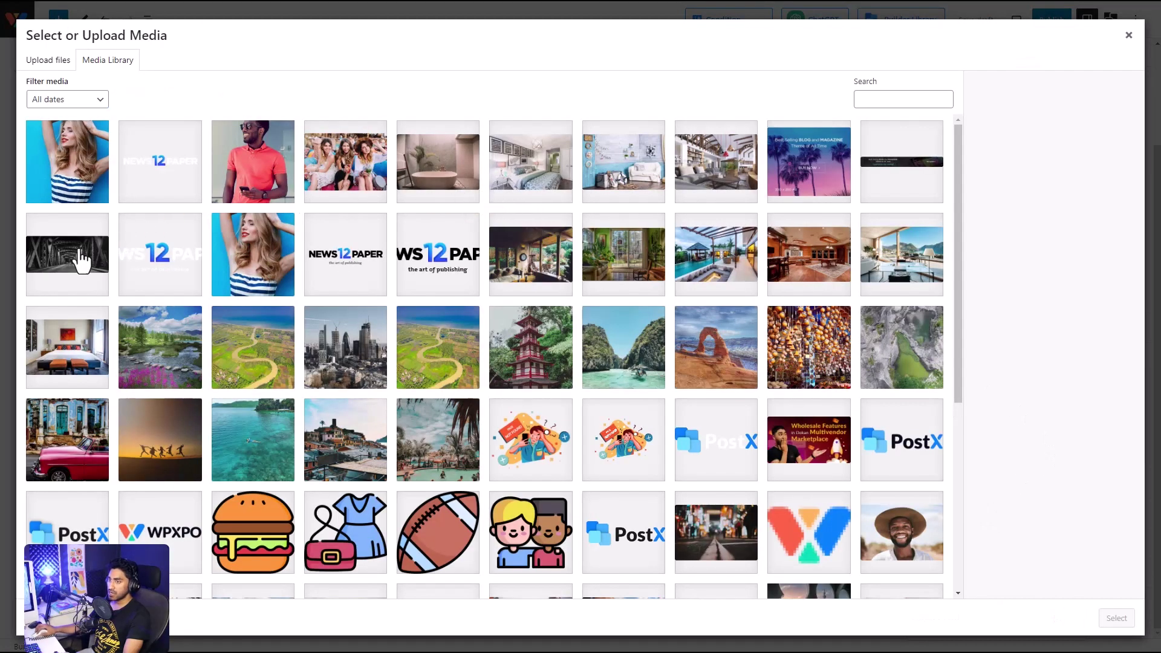
{"action": "left_click", "coordinate": [77, 254]}
{"action": "left_click", "coordinate": [1116, 618]}
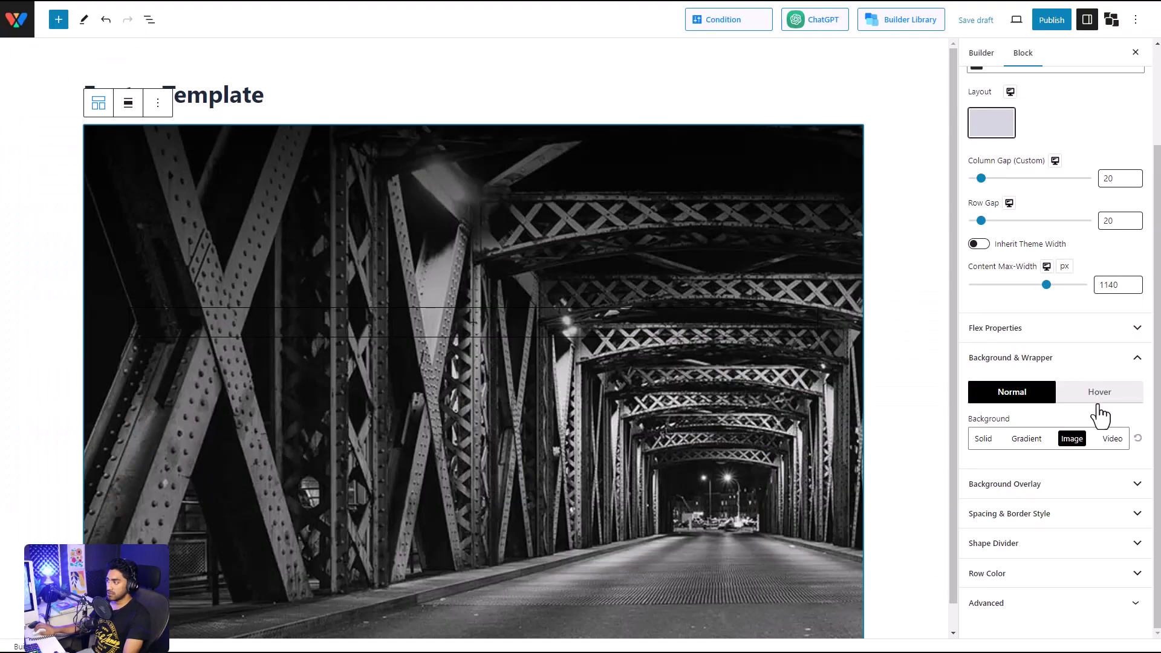
{"action": "left_click", "coordinate": [1072, 439]}
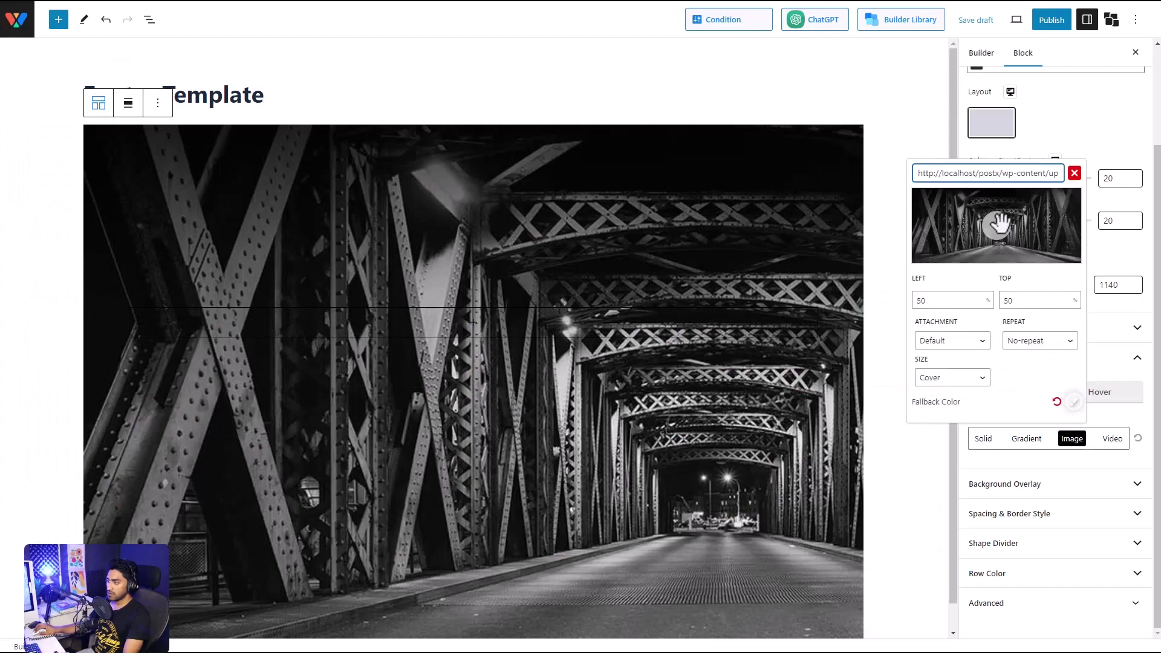
{"action": "left_click_drag", "start_coordinate": [1000, 224], "coordinate": [1003, 237]}
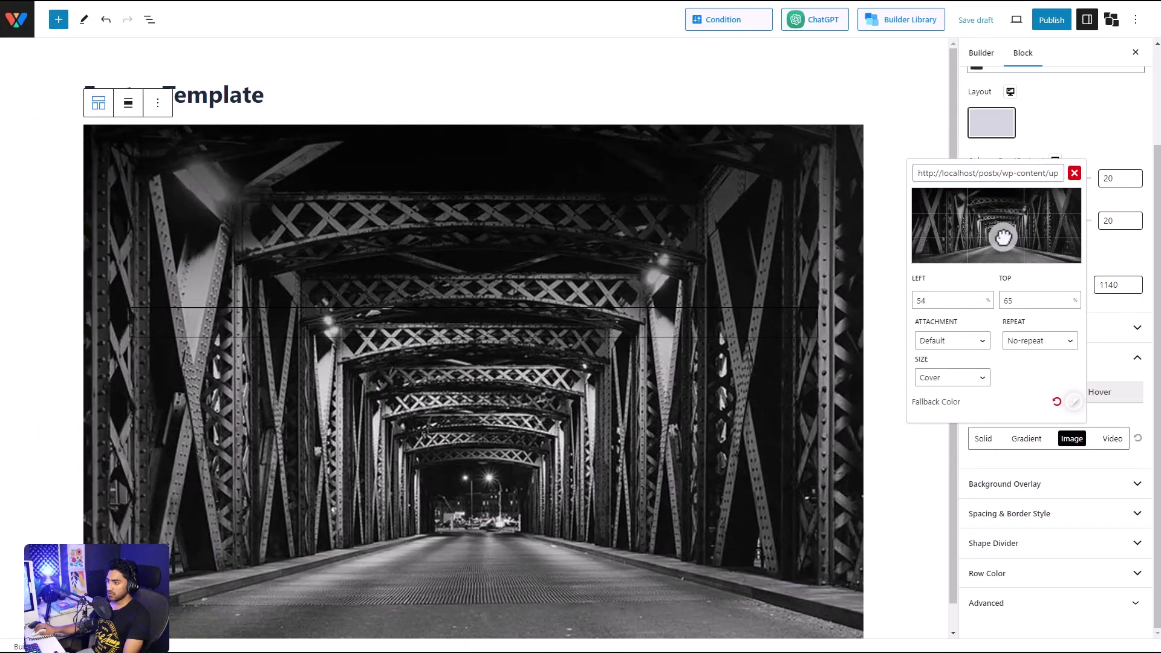
{"action": "left_click", "coordinate": [912, 471]}
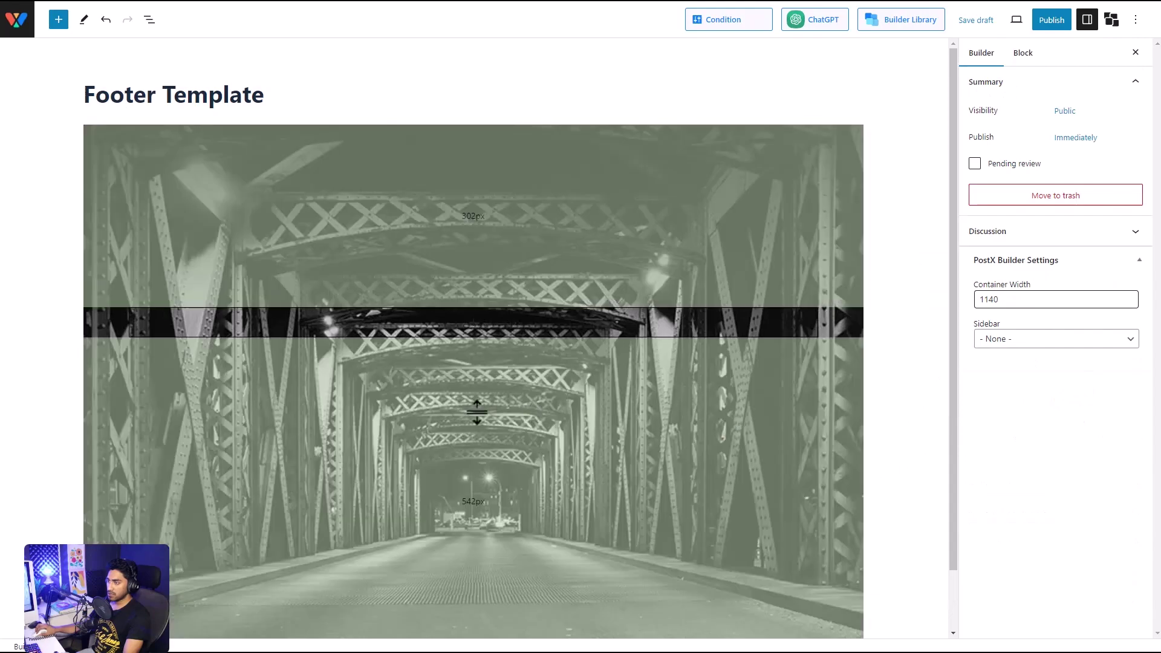
{"action": "left_click", "coordinate": [475, 325]}
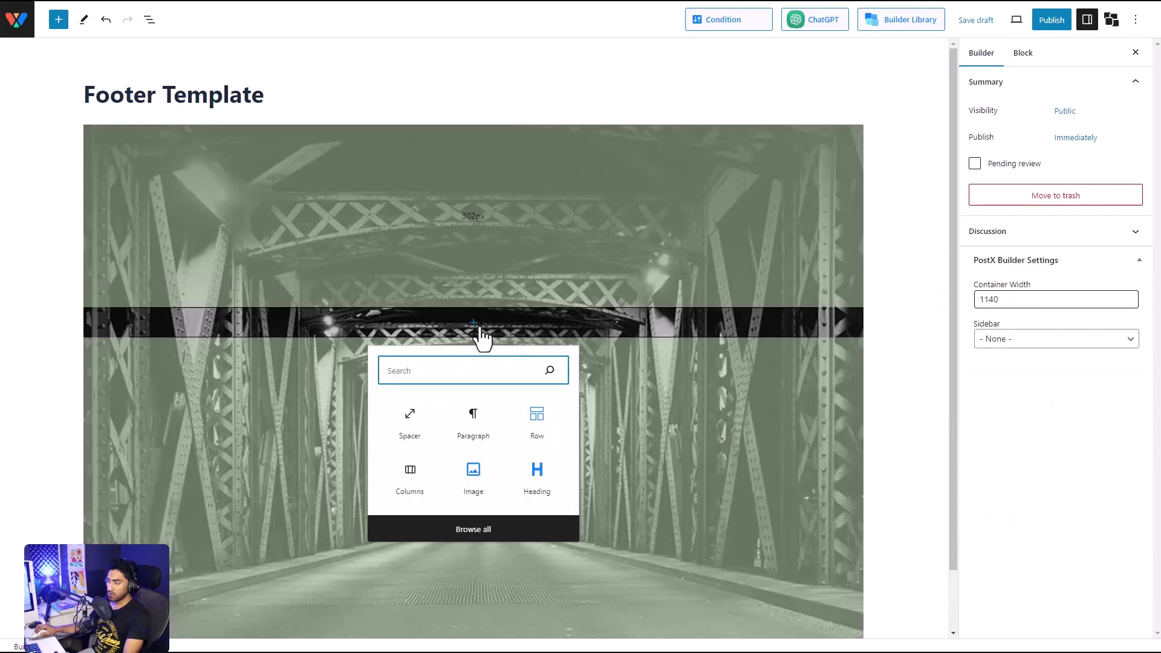
{"action": "type", "text": "post"}
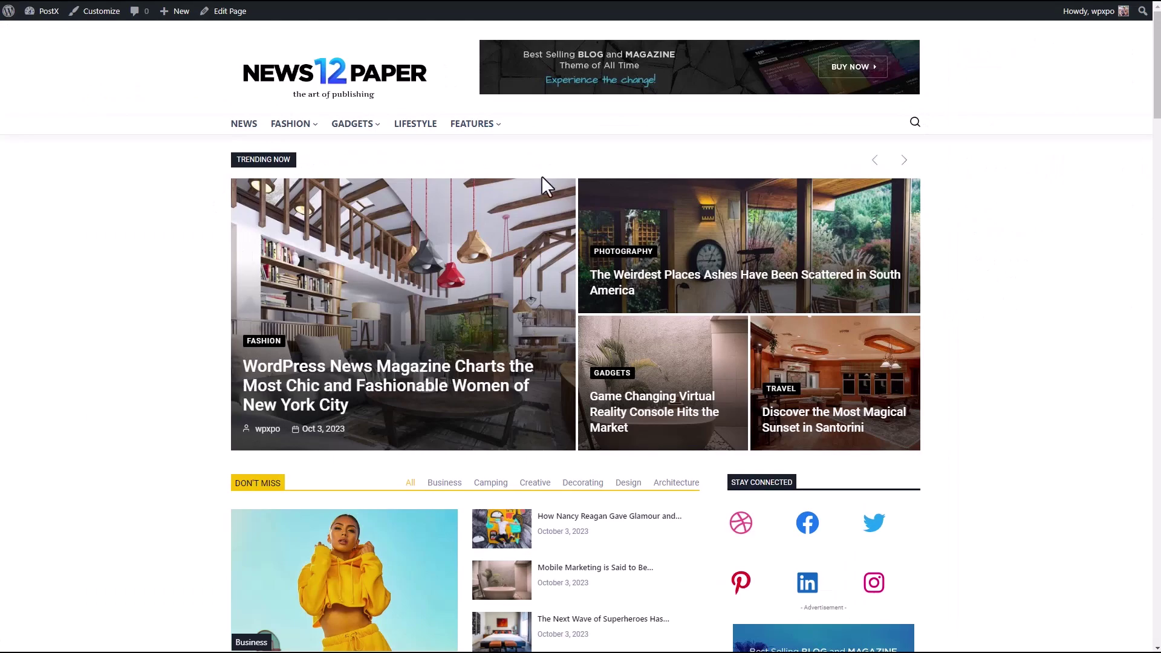
Step: Autoscroll the live front page to check the NEWS12PAPER header and bridge-background footer
{"action": "middle_click", "coordinate": [1026, 288]}
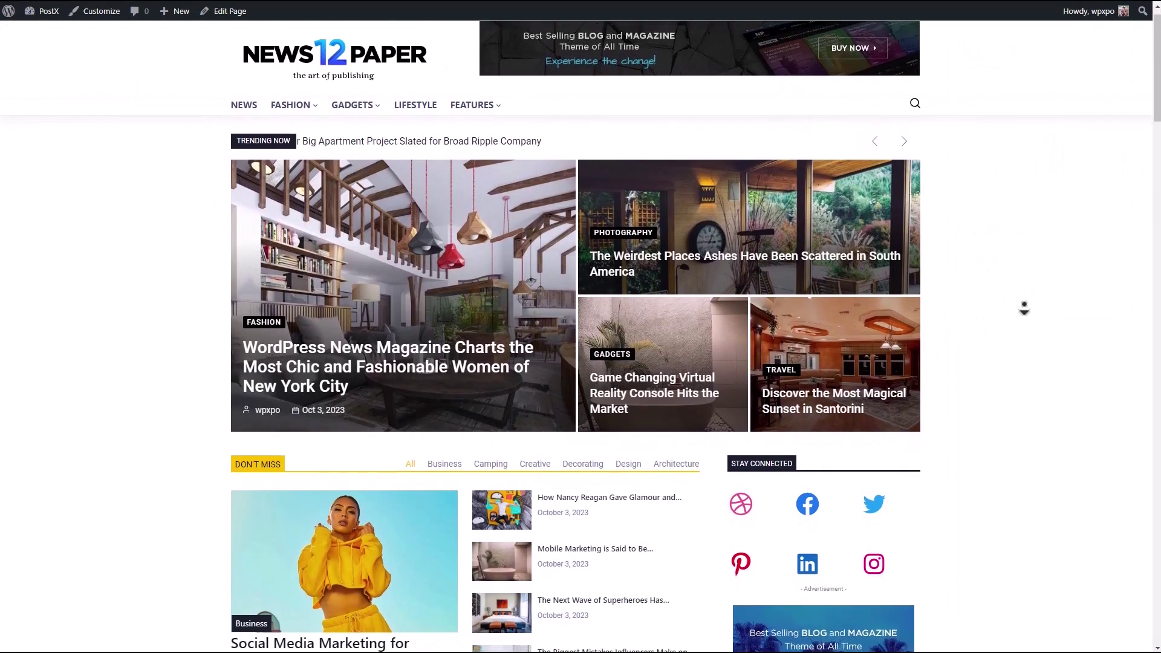